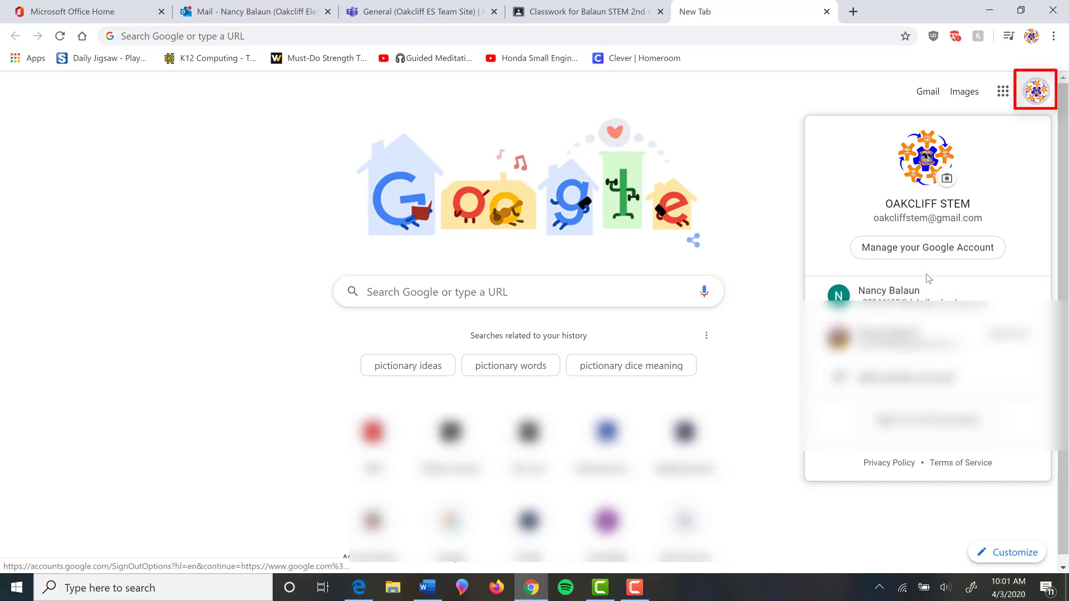
# Switch to the teacher's other Google account and open Google Classroom at classroom.google.com
pyautogui.click(889, 290)
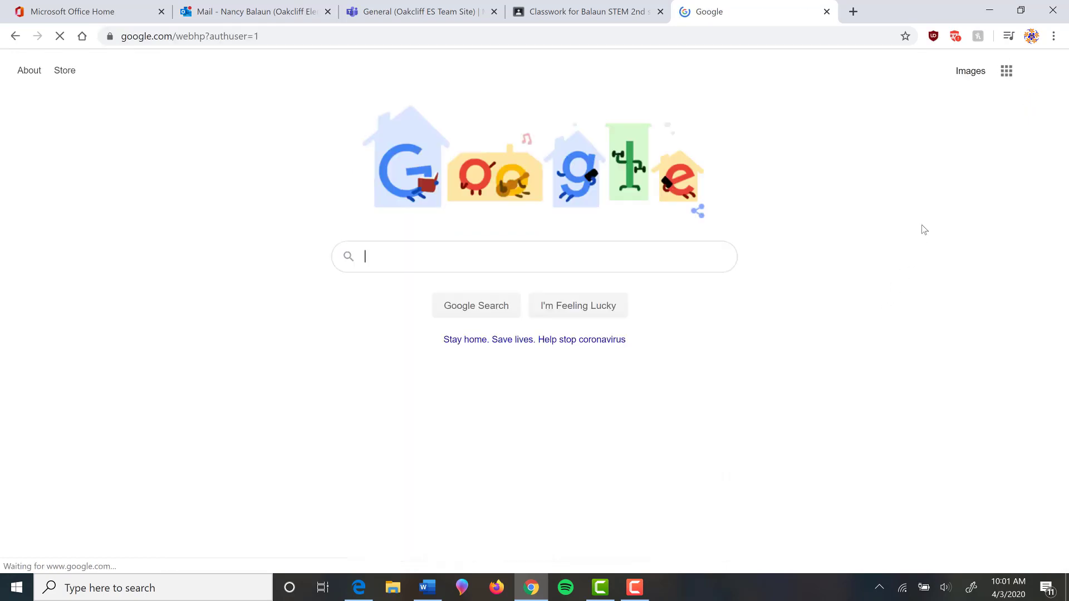
pyautogui.click(241, 35)
pyautogui.write('class')
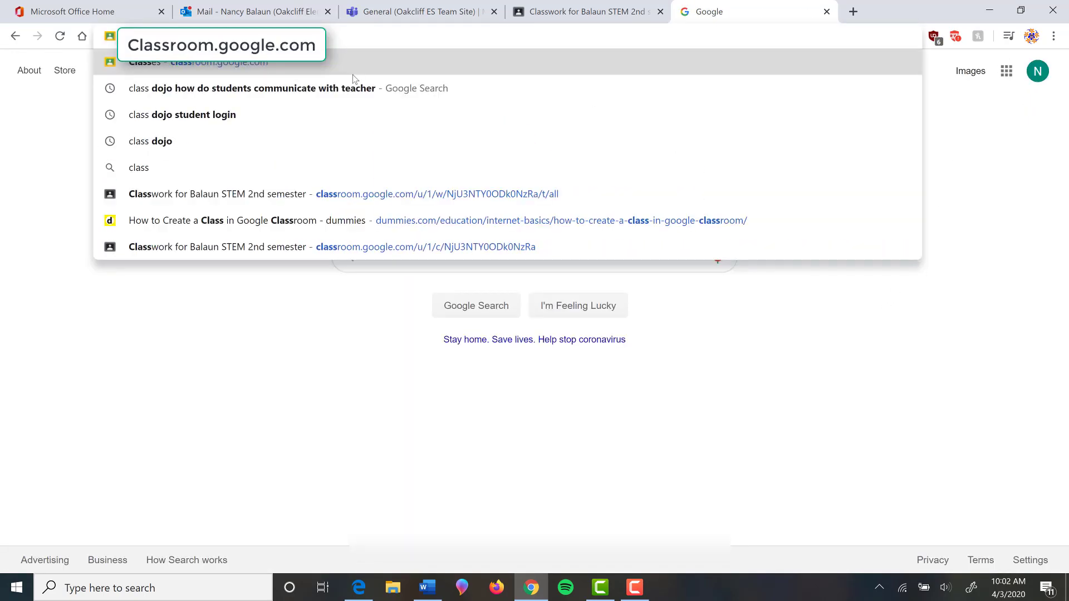
pyautogui.press('Return')
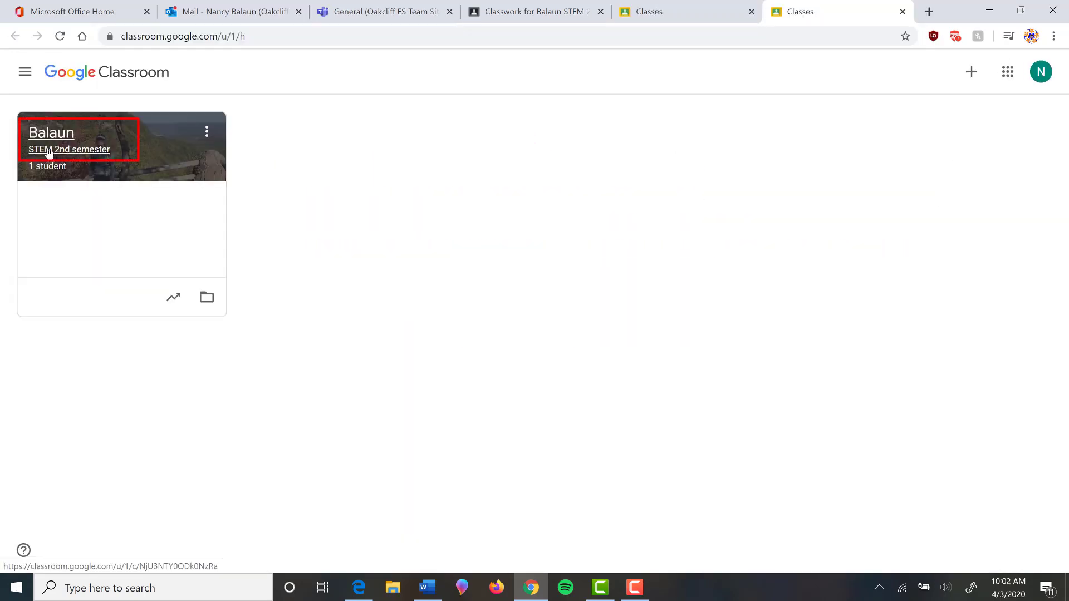
# Open the classwork of the STEM 2nd semester class and create a new quiz assignment
pyautogui.click(49, 151)
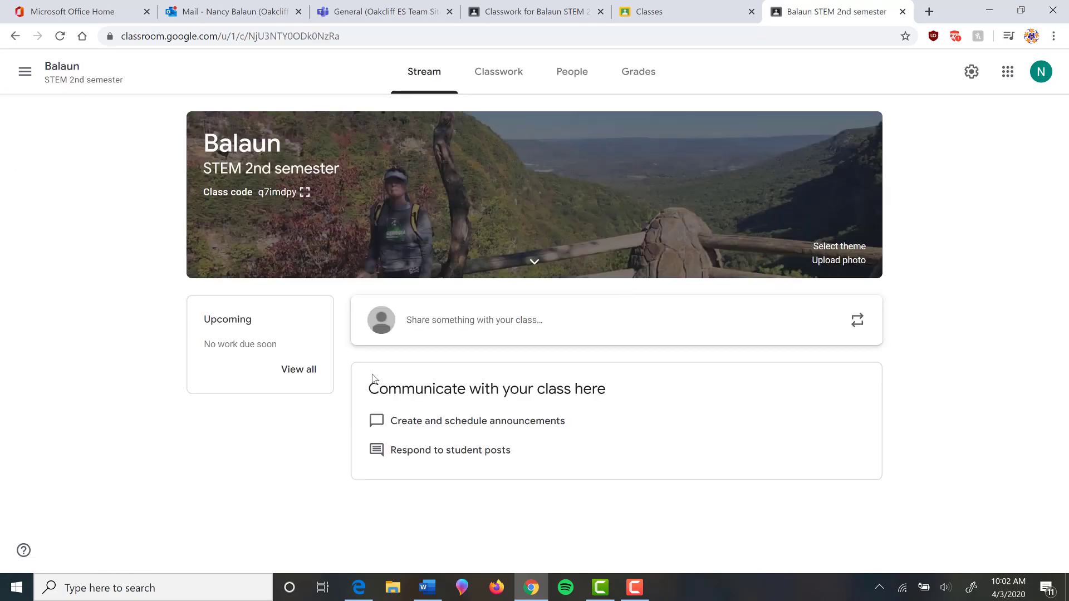
pyautogui.click(498, 78)
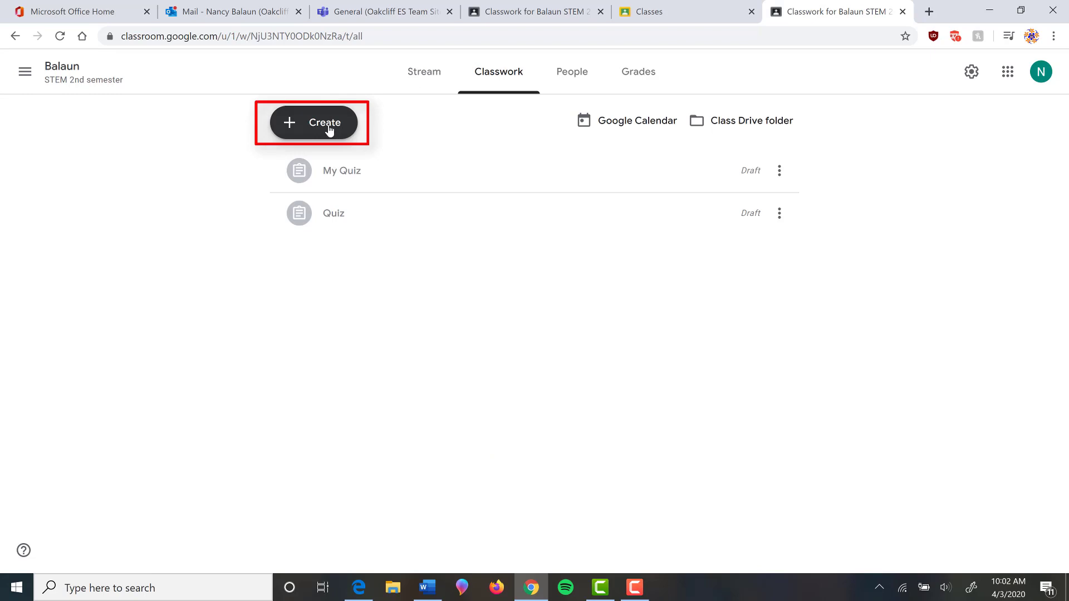
pyautogui.click(329, 132)
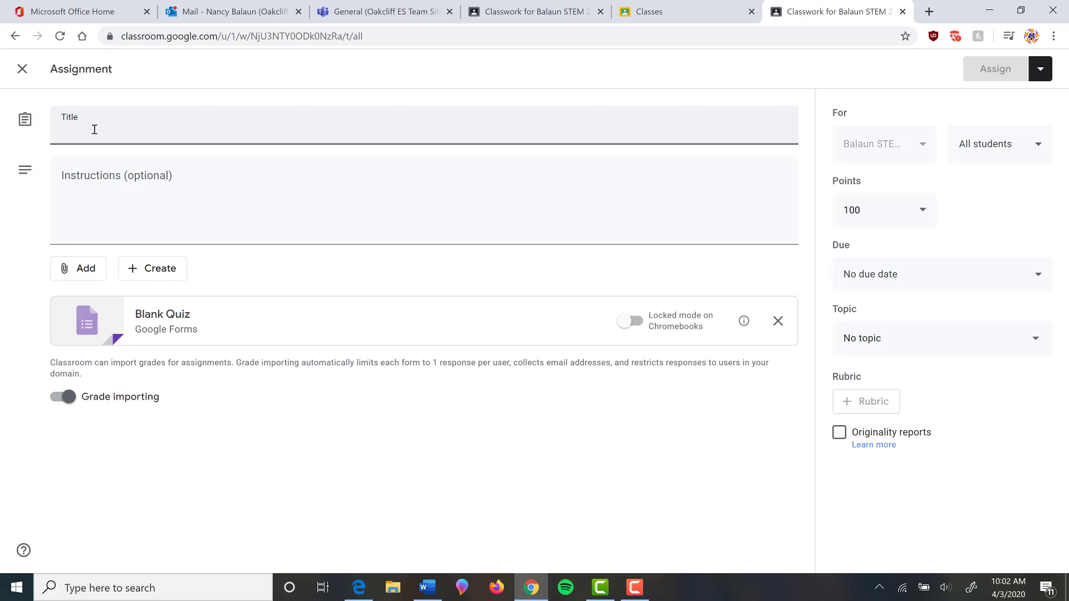
# Title the assignment "My Great Quiz" and enter "Please" as its instructions
pyautogui.write('M')
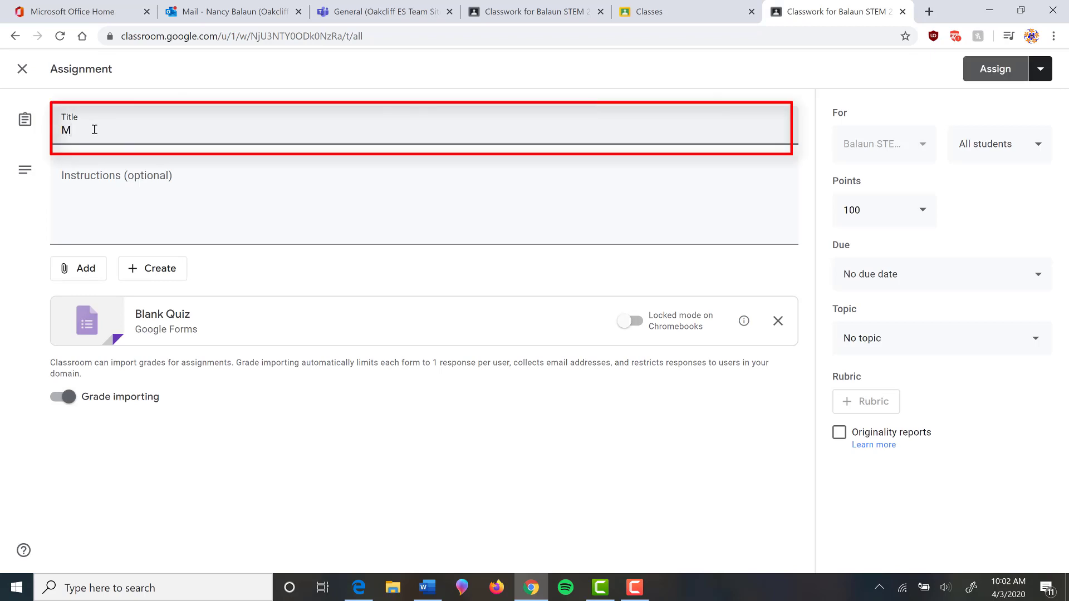
pyautogui.write('y Great Quiz')
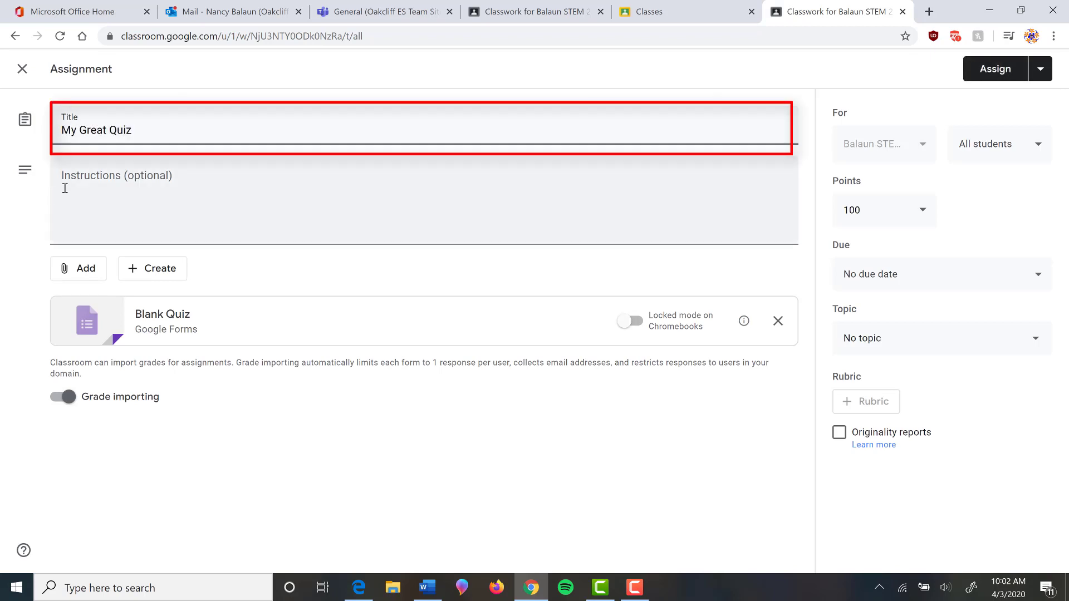
pyautogui.click(69, 179)
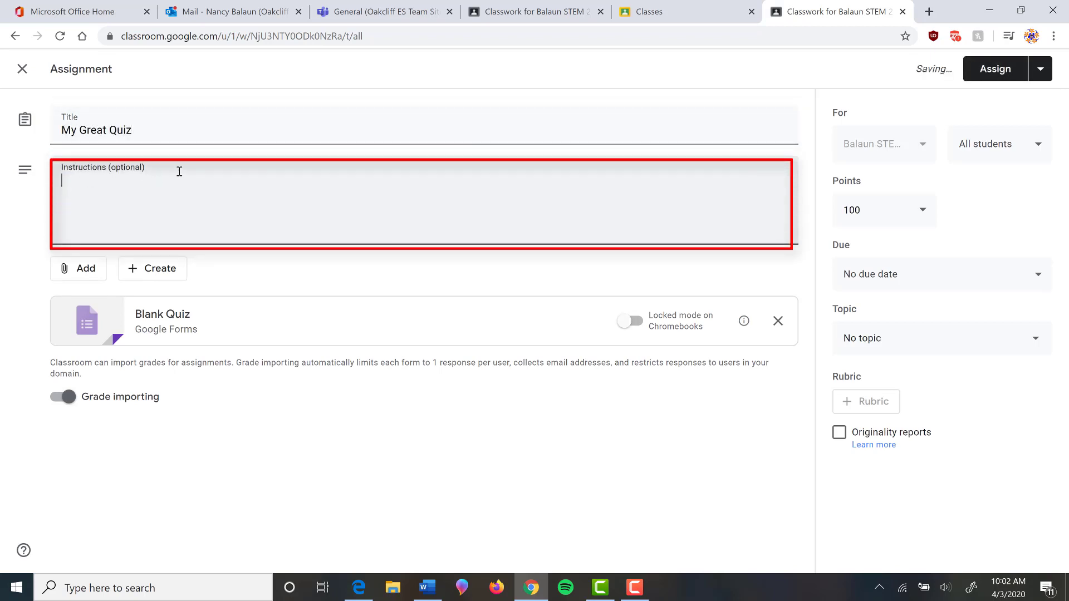
pyautogui.write('Please')
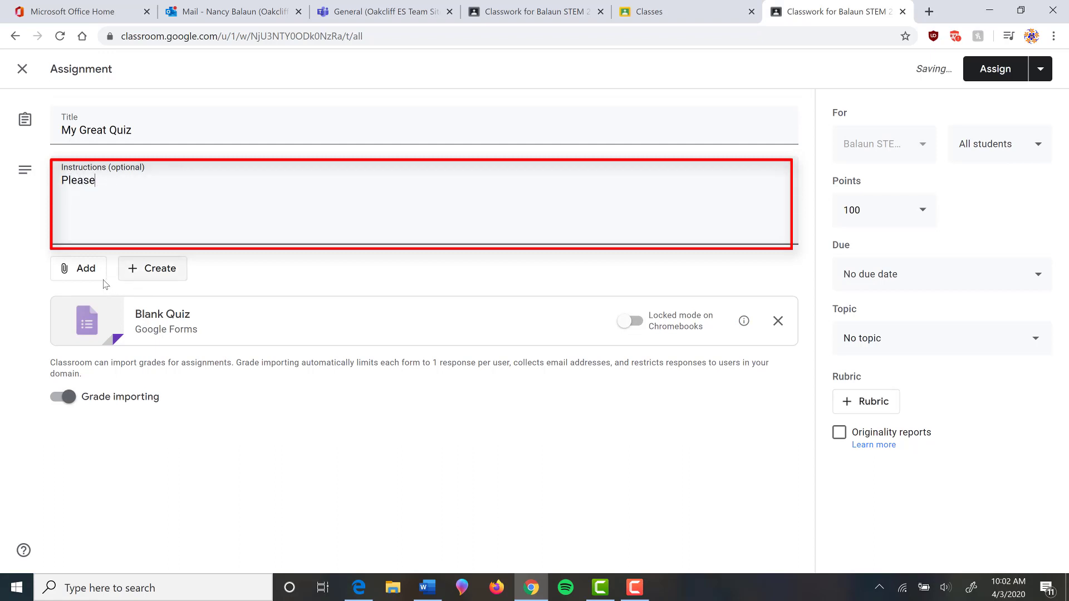
# Open the attached Blank Quiz form and set its heading to "My Great Quiz"
pyautogui.click(93, 270)
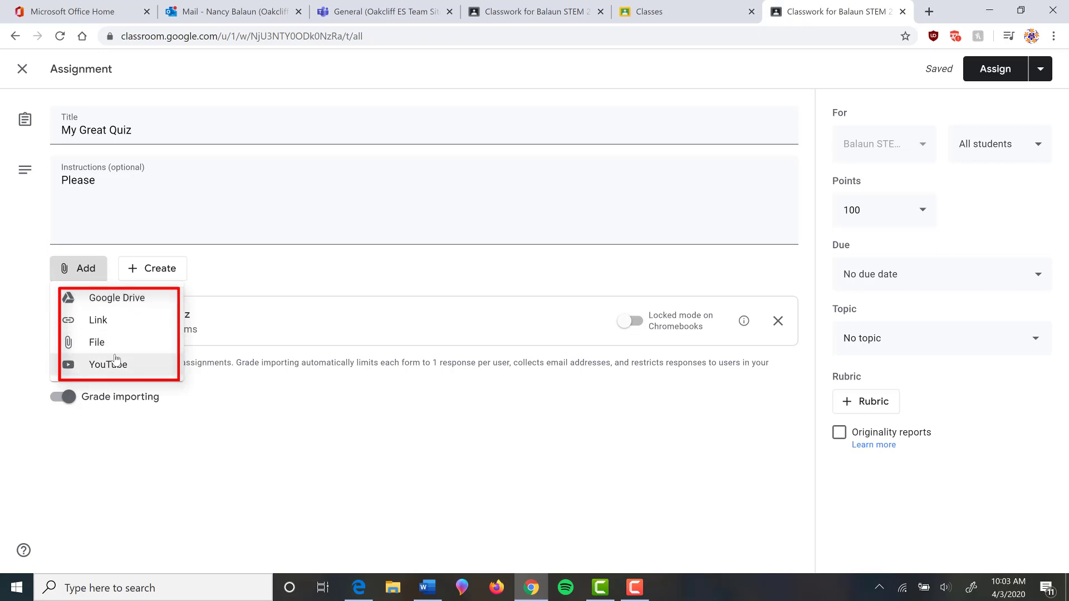
pyautogui.click(192, 318)
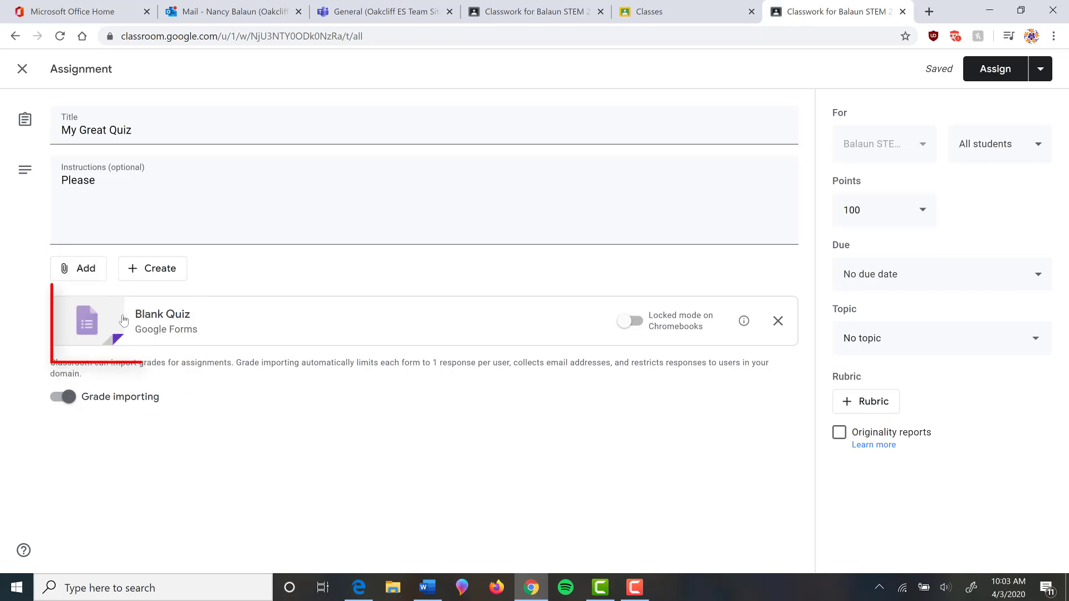
pyautogui.click(154, 332)
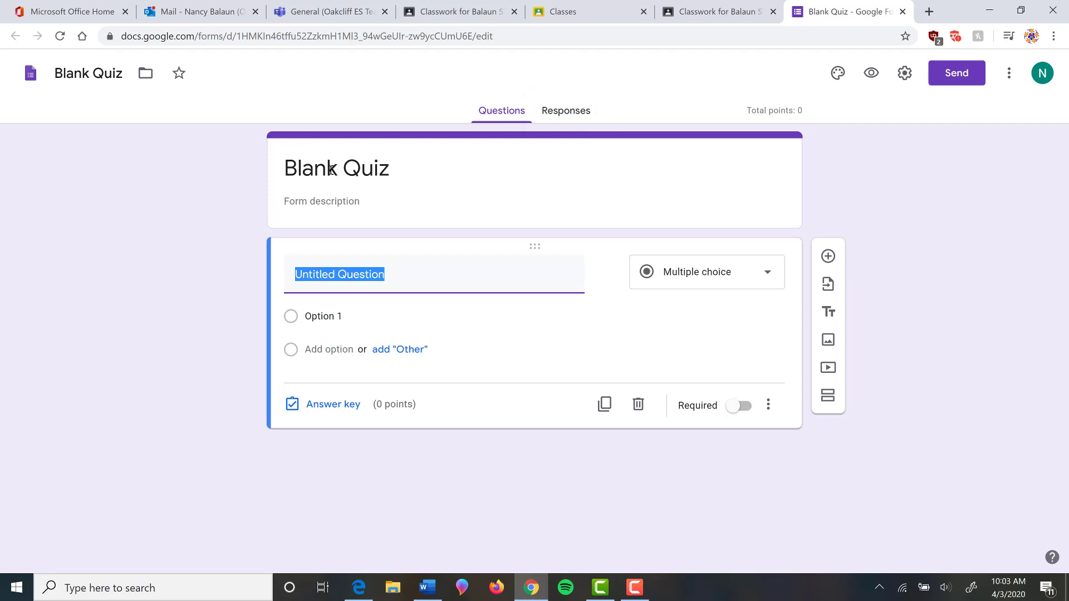
pyautogui.click(429, 174)
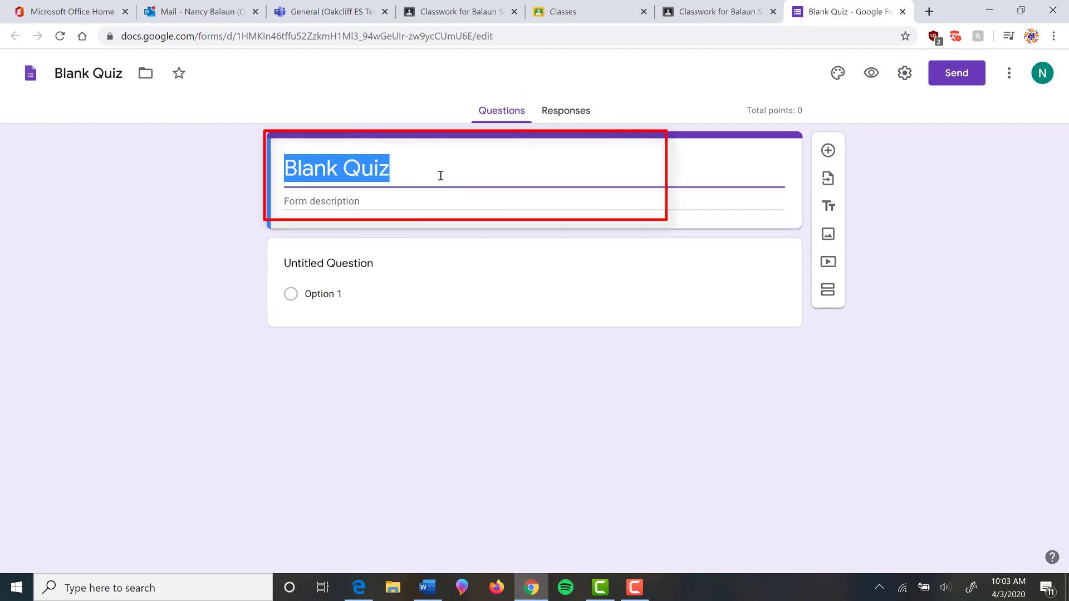
pyautogui.write('My Great Quiz')
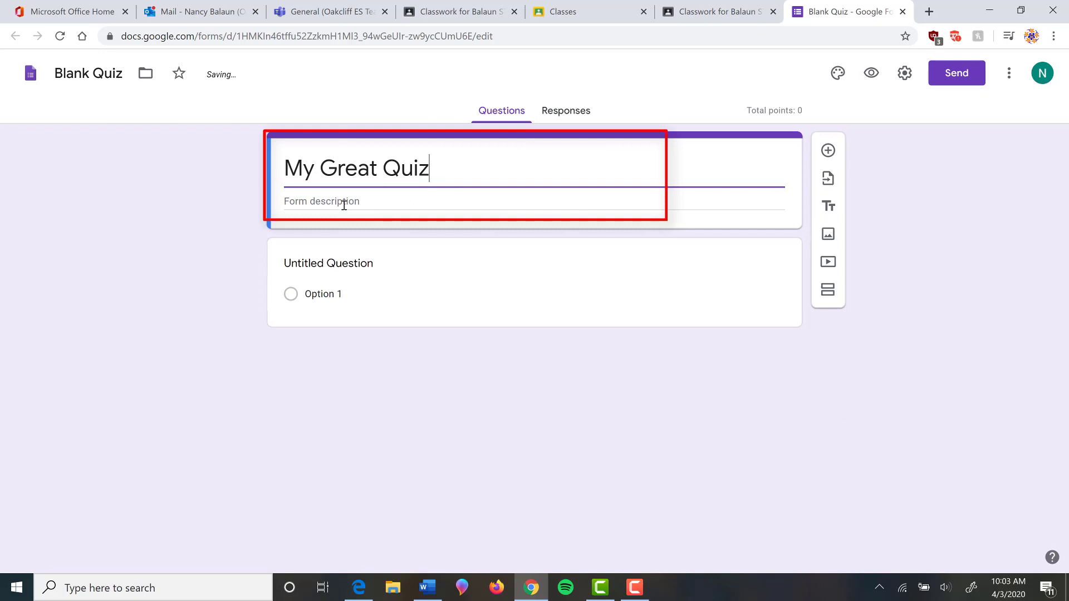
pyautogui.click(342, 204)
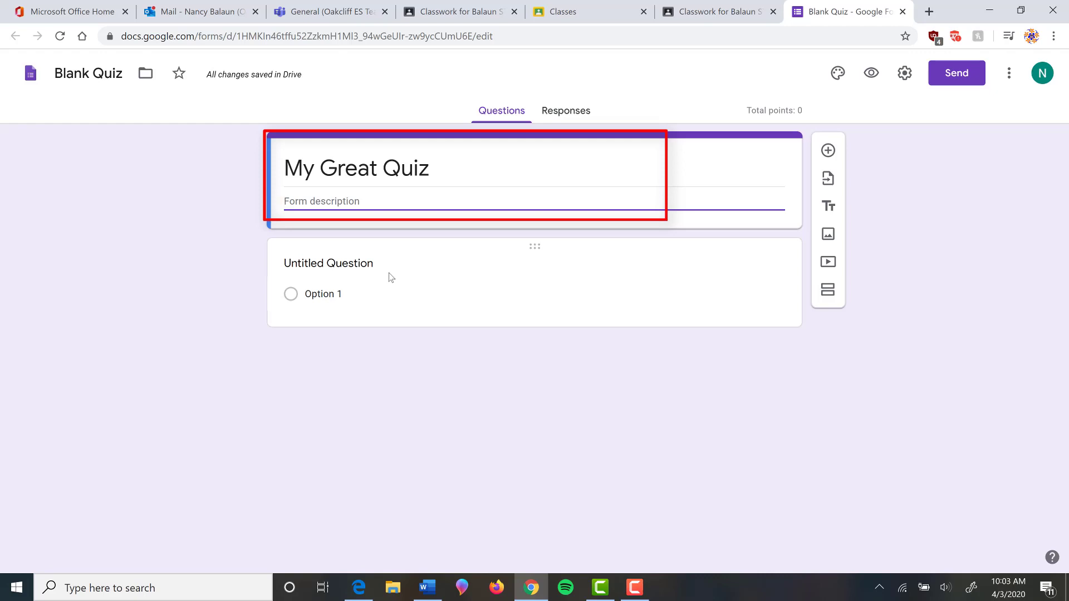
# Turn the untitled question into the multiple-choice question "Do you like cake?" with the options Yes and No
pyautogui.click(337, 264)
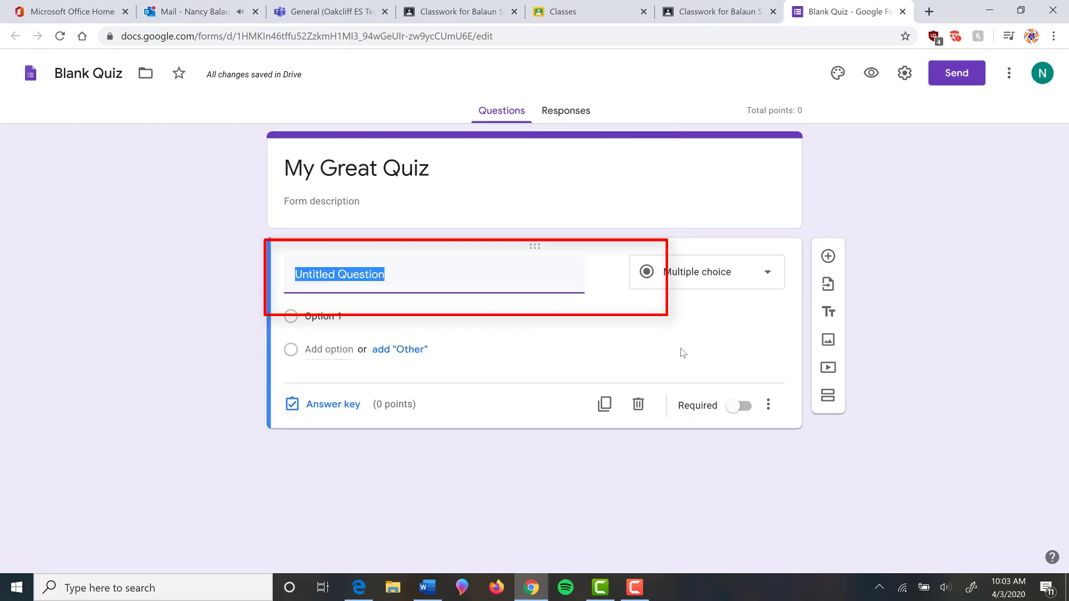
pyautogui.write('Do you like cake?')
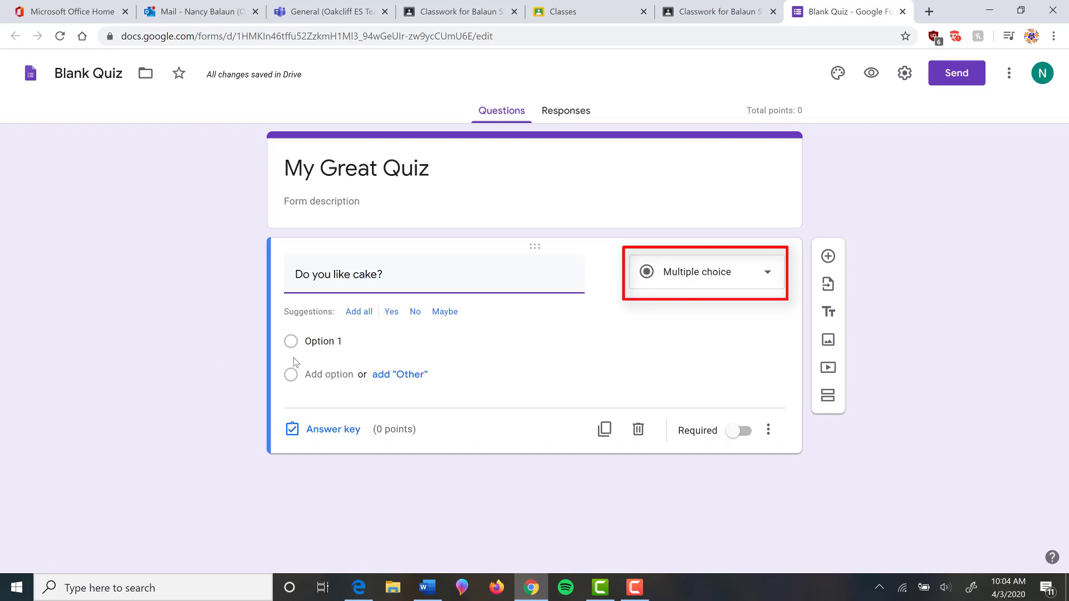
pyautogui.click(322, 343)
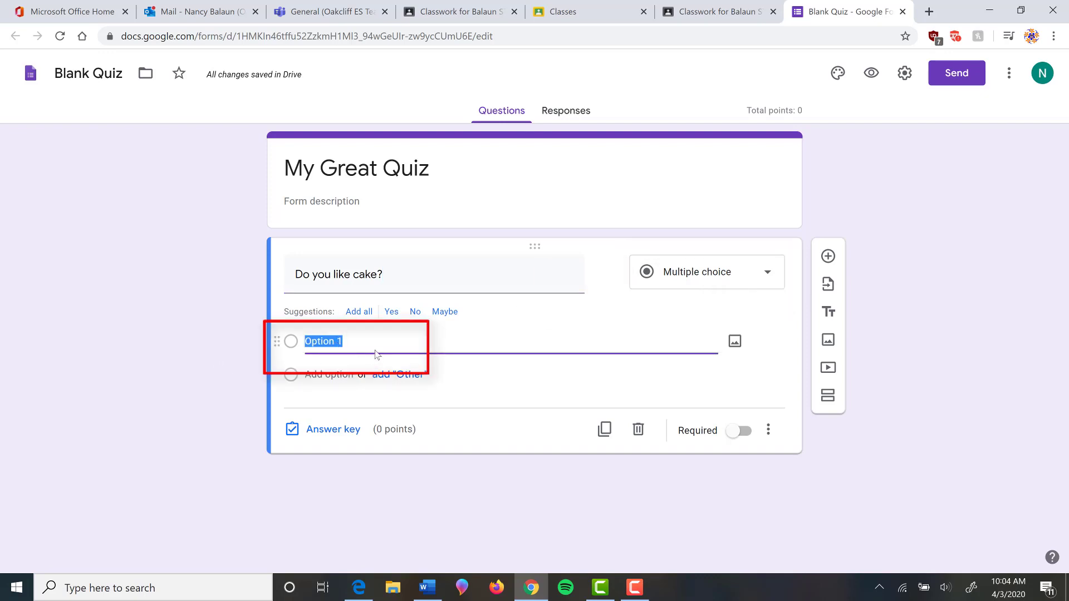
pyautogui.write('Yes')
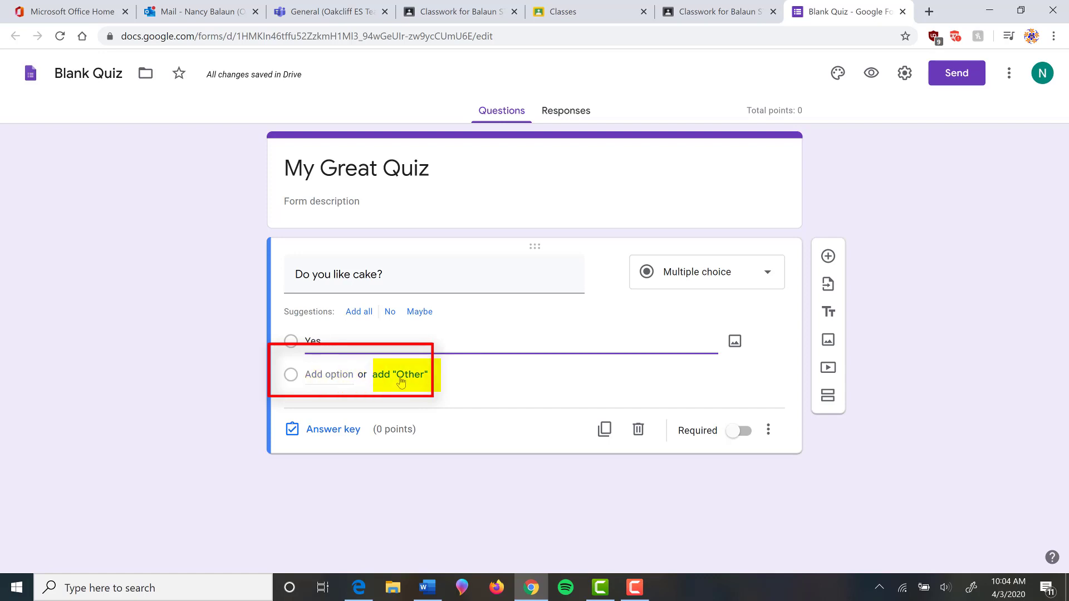
pyautogui.click(327, 377)
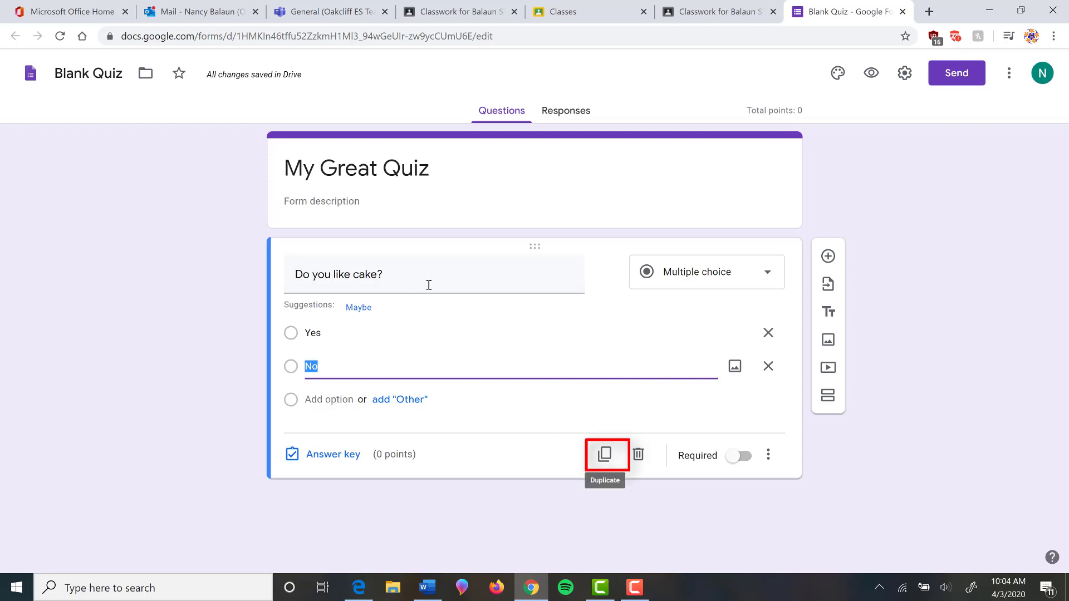
# Duplicate the cake question and change the copy's text to "Do you like pie?"
pyautogui.click(604, 457)
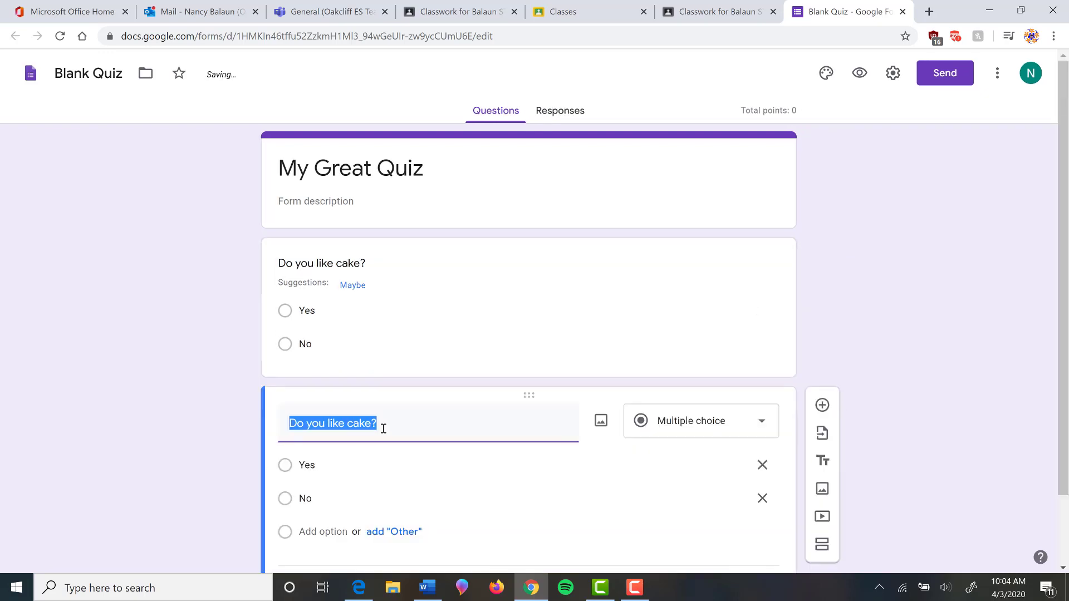
pyautogui.click(352, 422)
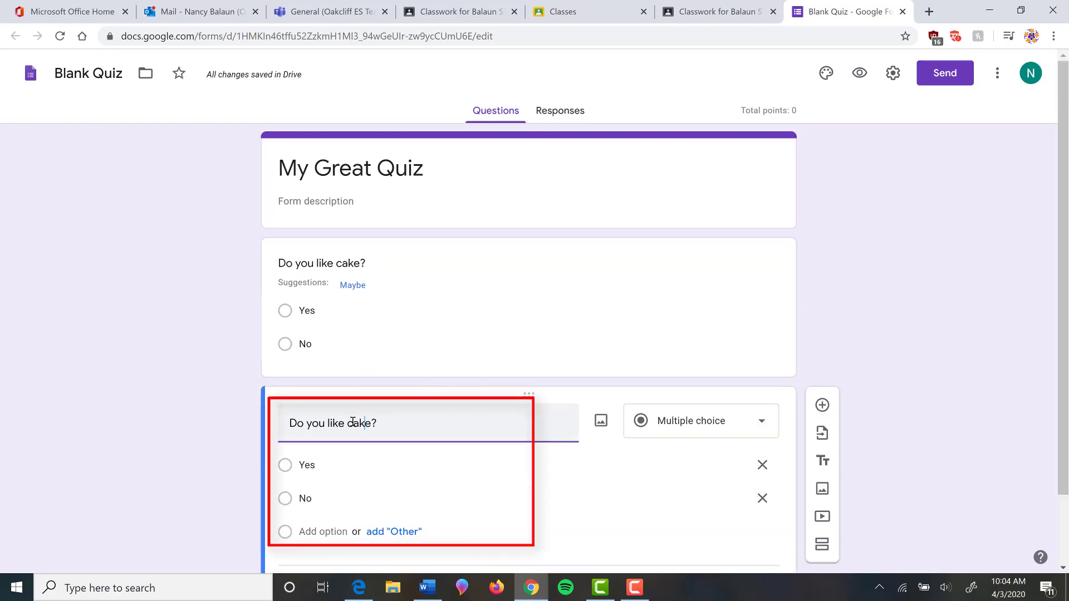
pyautogui.doubleClick(350, 422)
pyautogui.write('pie')
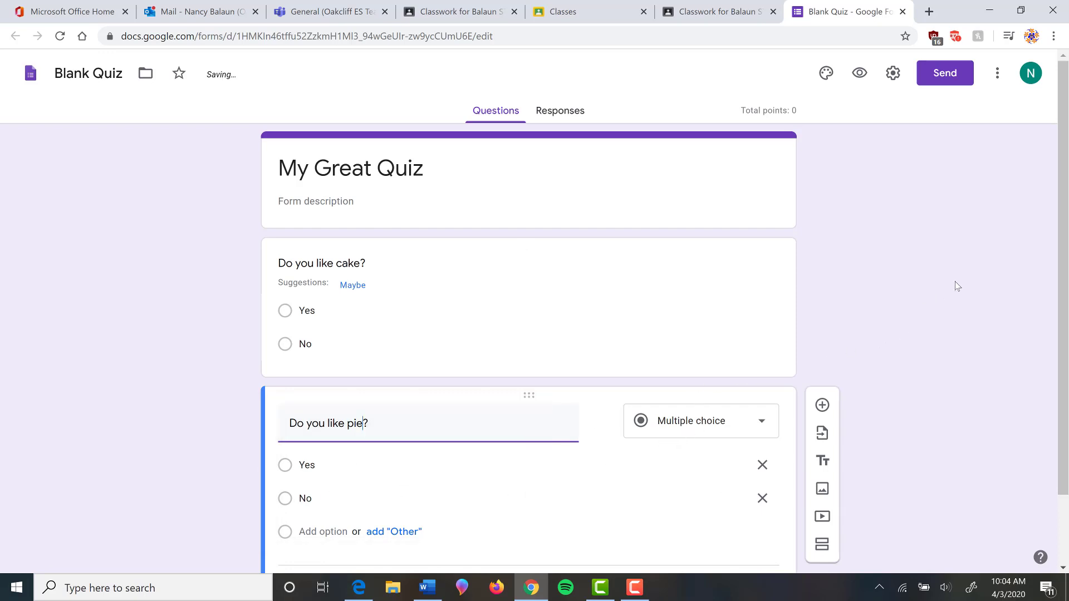
# Add a new multiple-choice question below the pie question with the text "Do you like Cloudland Canyon"
pyautogui.scroll(-3, 1065, 235)
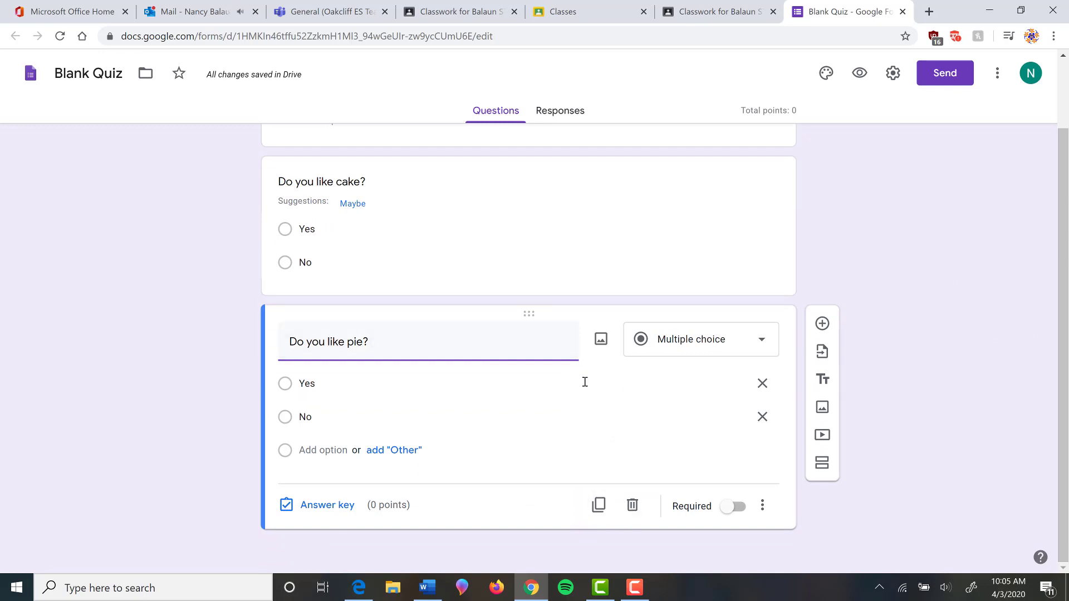
pyautogui.click(822, 324)
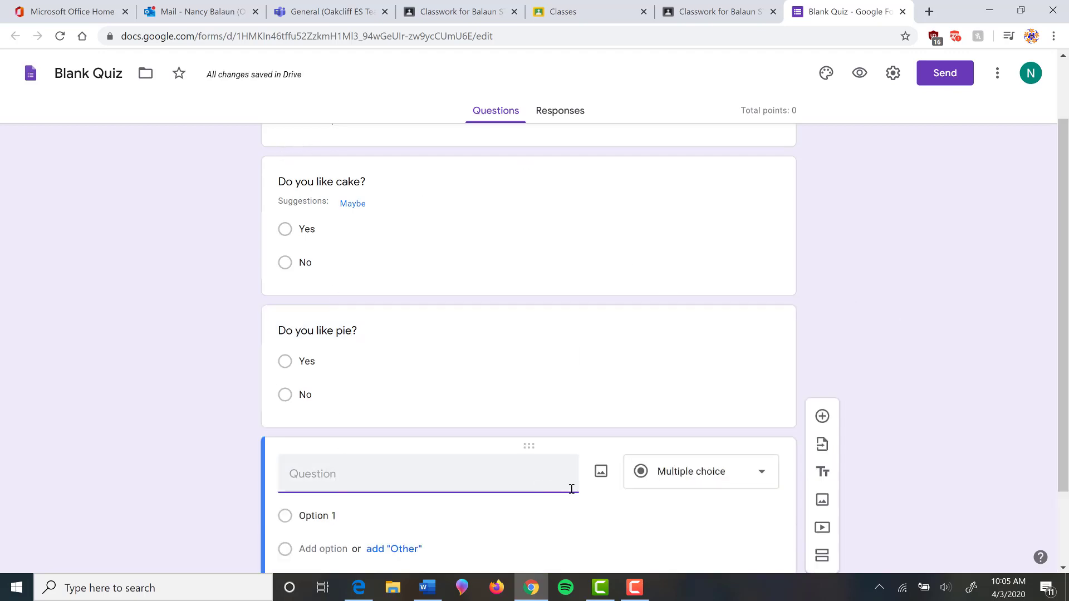
pyautogui.write('Do you li')
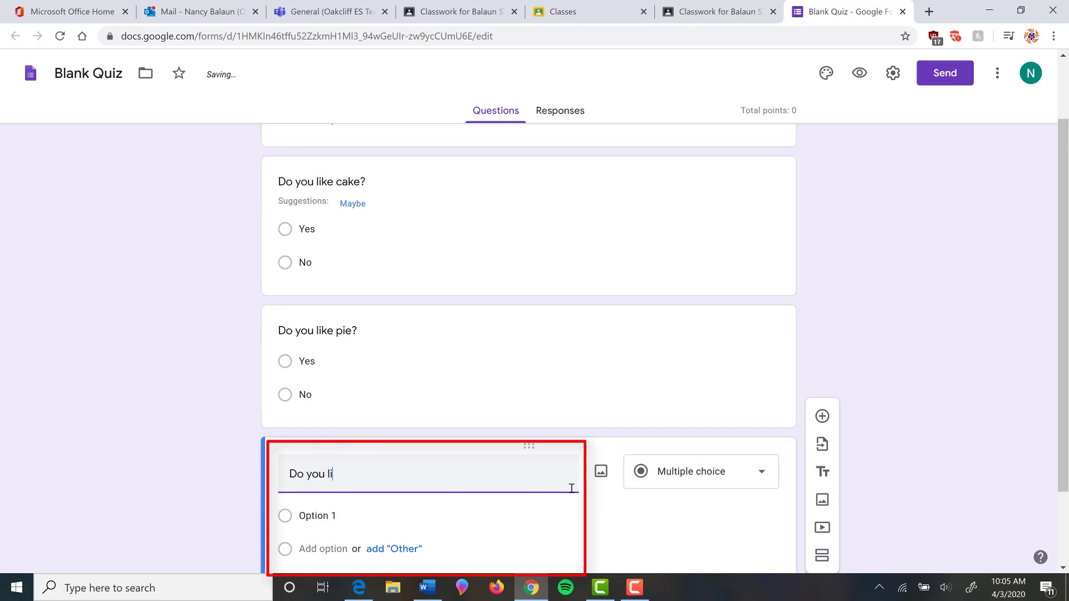
pyautogui.write('ke Cloudland Canyon')
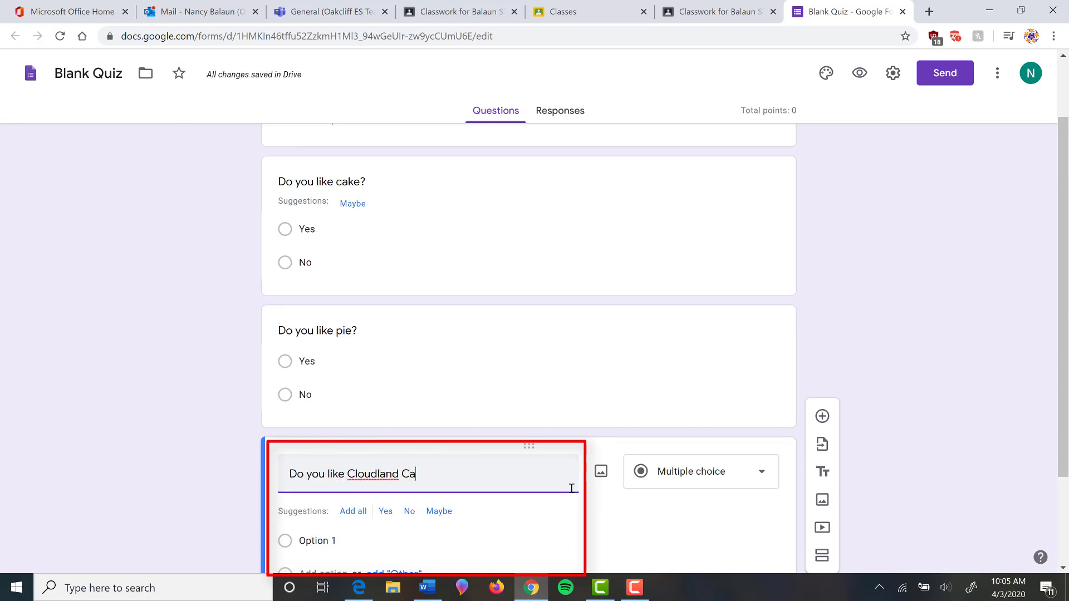
# Insert a canyon photo from the computer into the Cloudland Canyon question
pyautogui.click(601, 477)
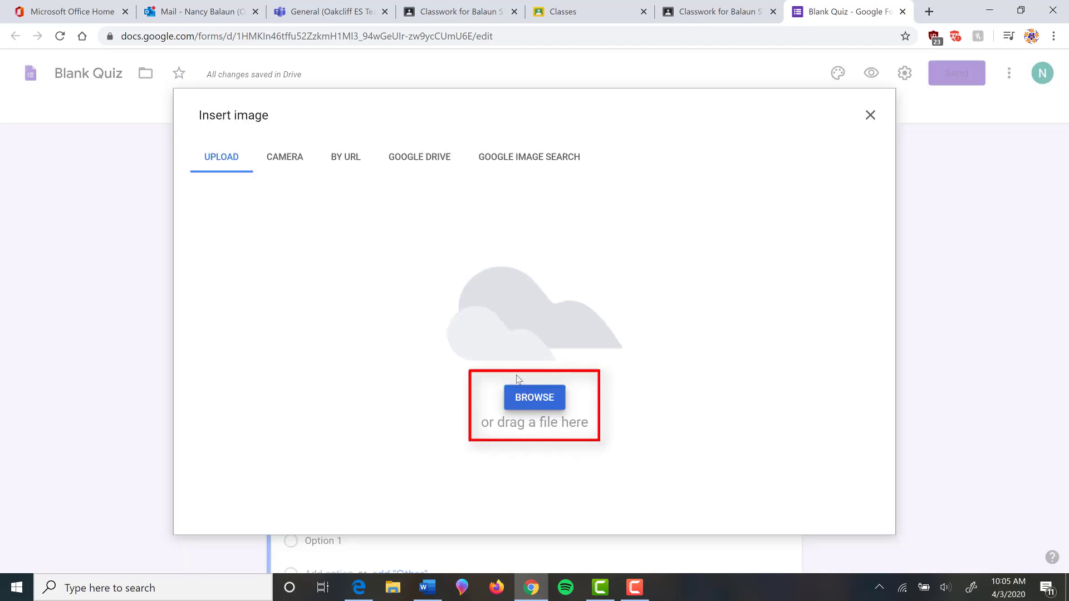
pyautogui.click(523, 396)
pyautogui.doubleClick(255, 102)
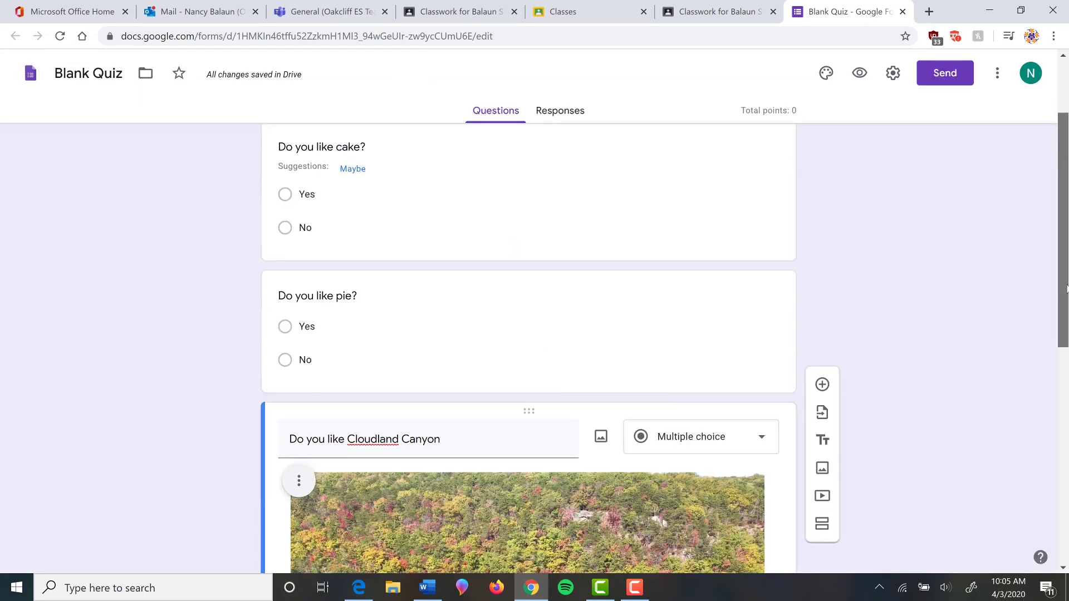
# Give the Cloudland Canyon question the answer options Yes, No and Maybe
pyautogui.moveTo(1067, 289); pyautogui.dragTo(1067, 457)
pyautogui.scroll(-2, 318, 459)
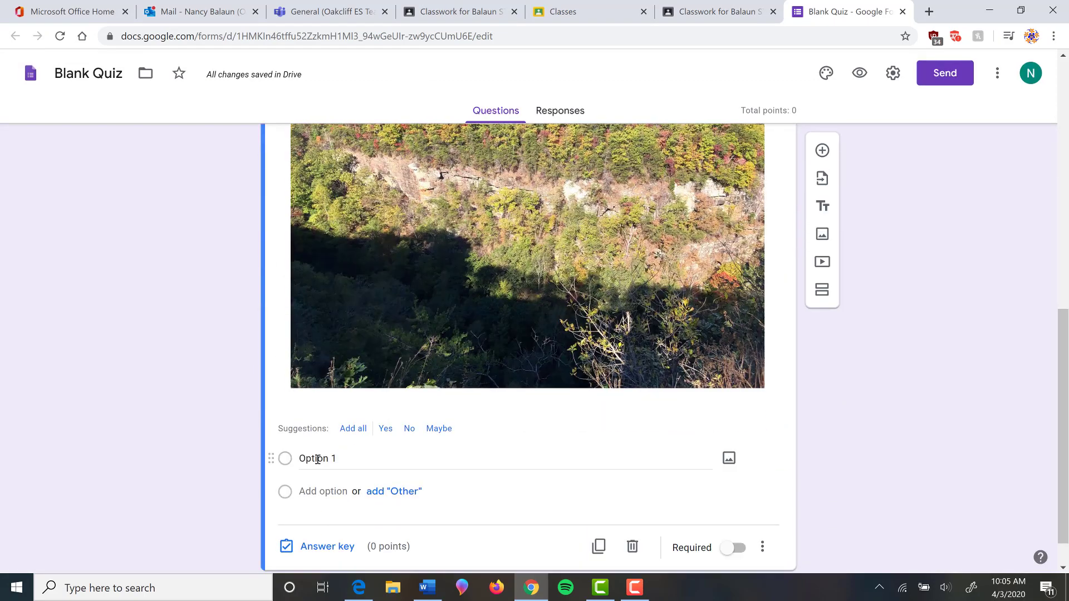
pyautogui.click(317, 459)
pyautogui.write('Yes')
pyautogui.click(313, 491)
pyautogui.write('Mo')
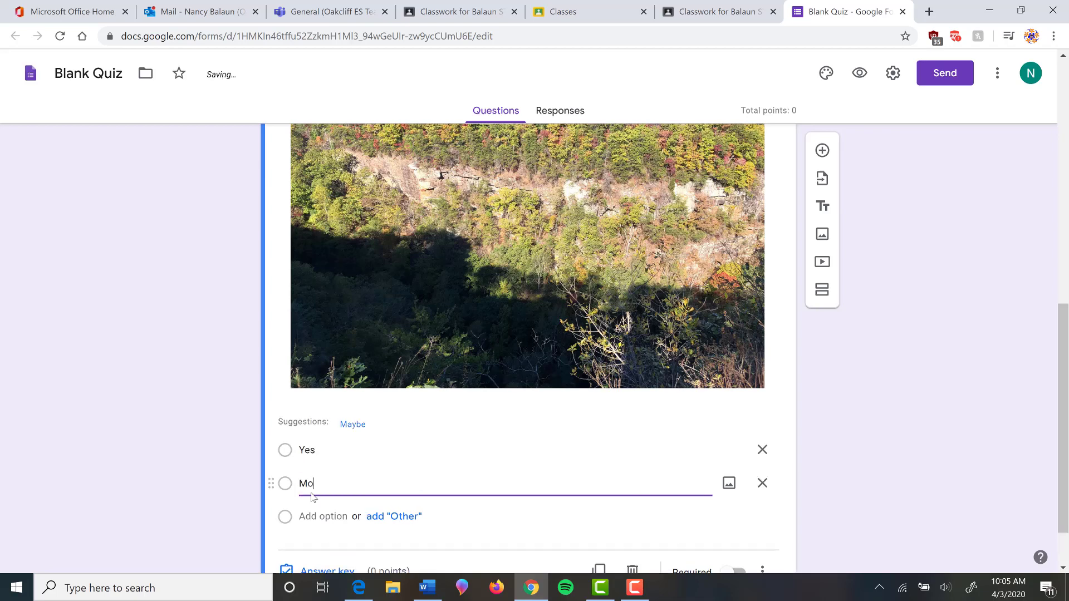
pyautogui.write('No')
pyautogui.click(311, 517)
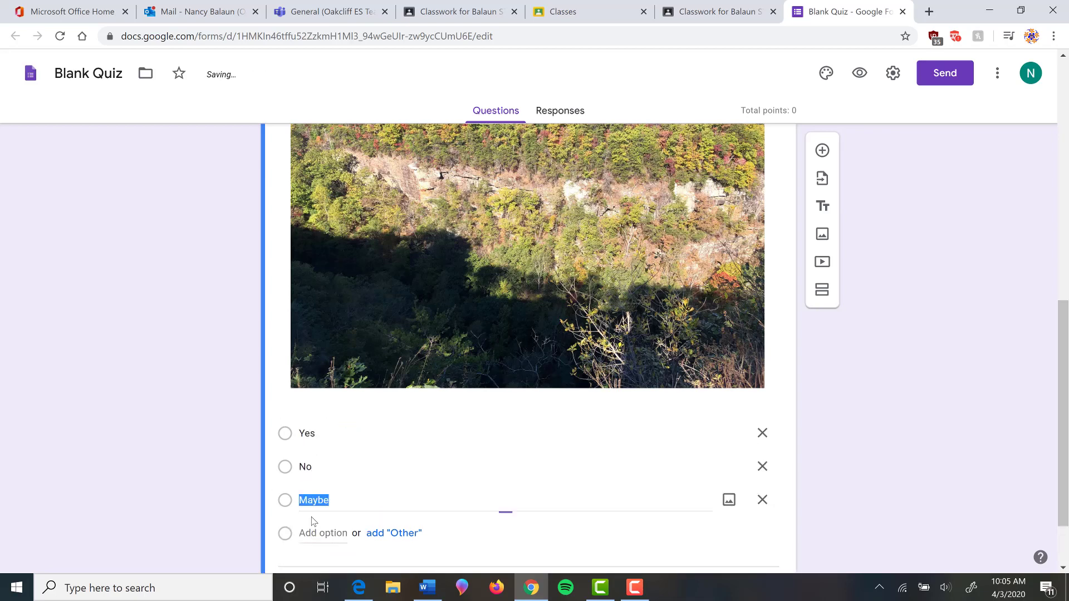
pyautogui.click(434, 495)
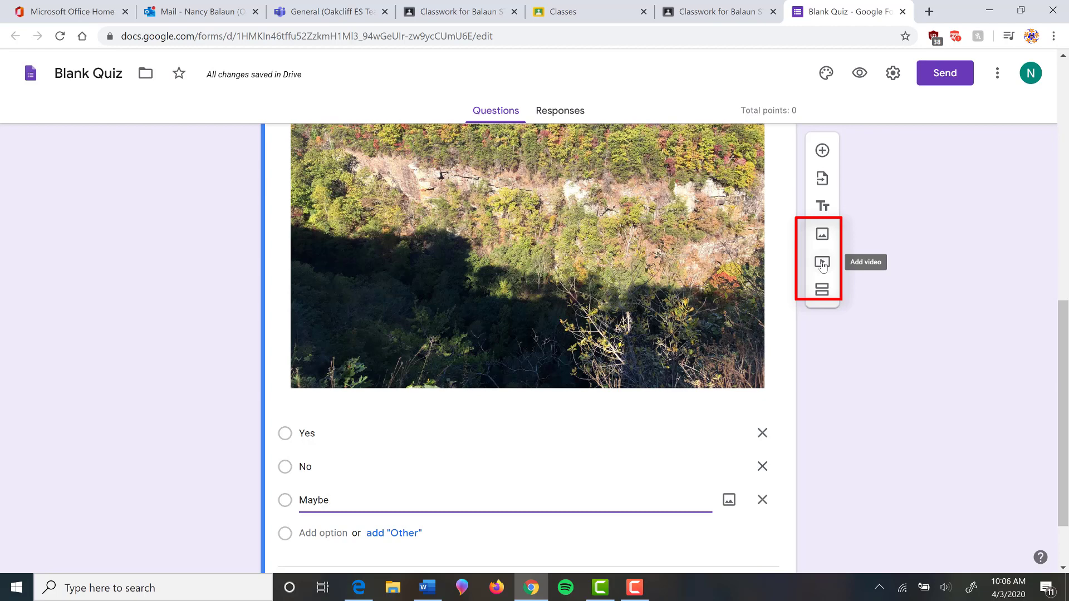
pyautogui.scroll(10, 897, 302)
pyautogui.scroll(-5, 897, 303)
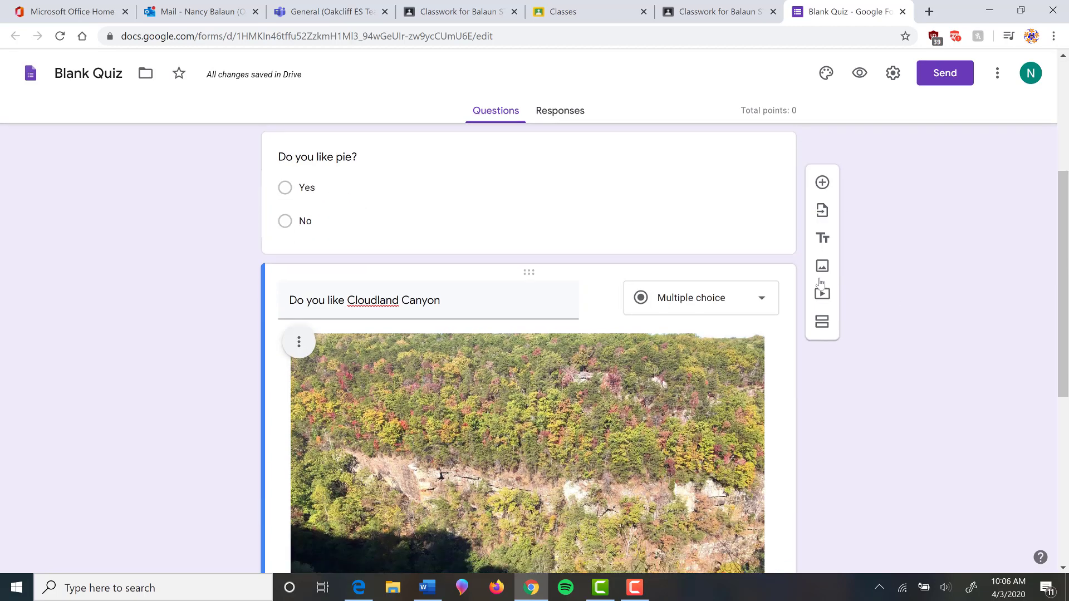
# Move the Cloudland Canyon question between the cake and pie questions and check the new order
pyautogui.scroll(5, 842, 283)
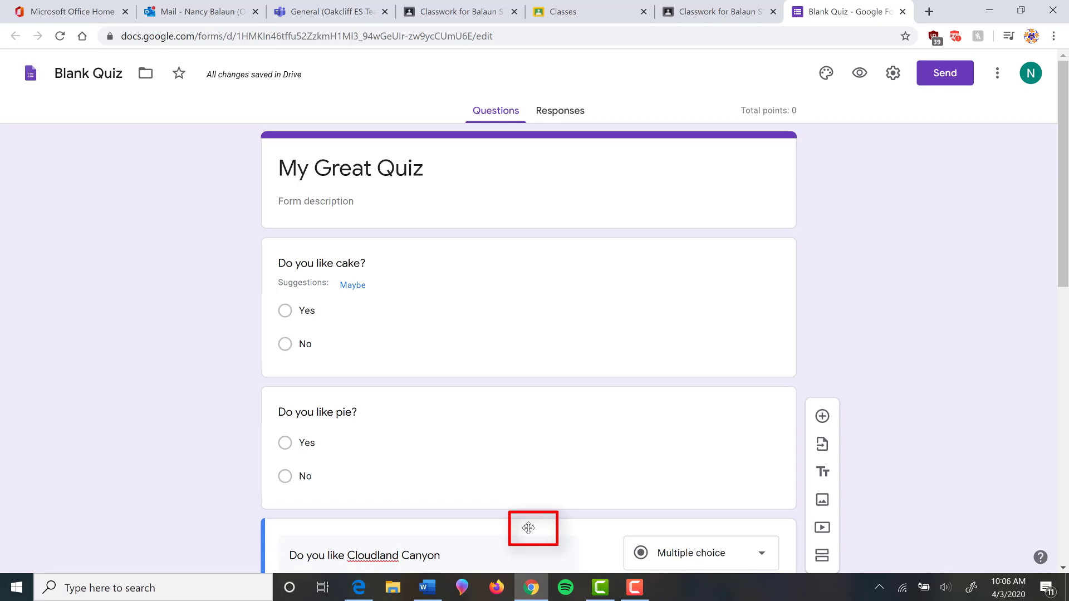
pyautogui.moveTo(530, 527); pyautogui.dragTo(529, 175)
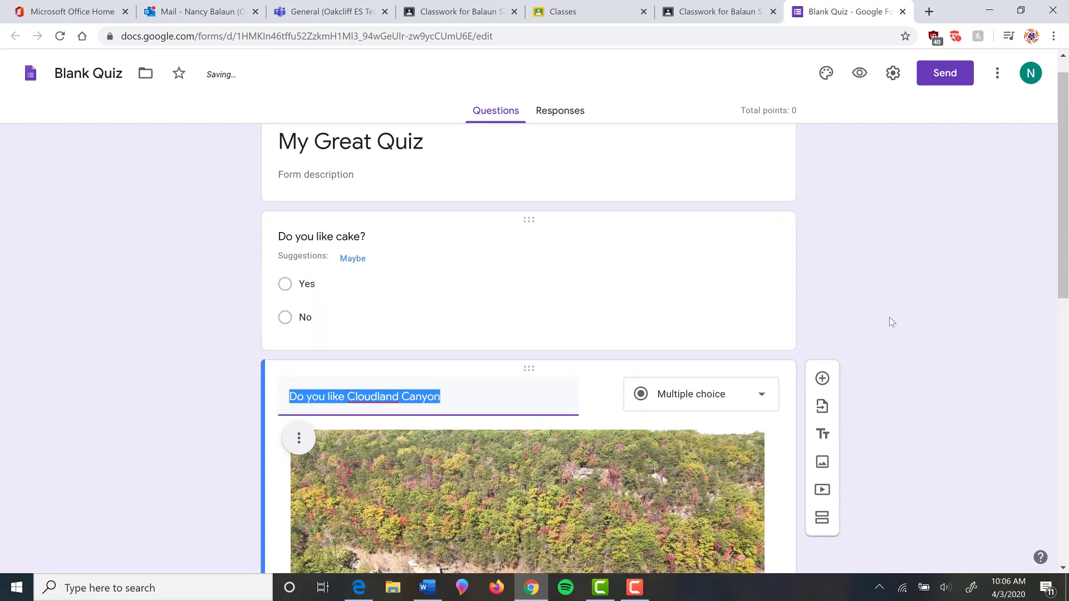
pyautogui.scroll(-10, 1068, 359)
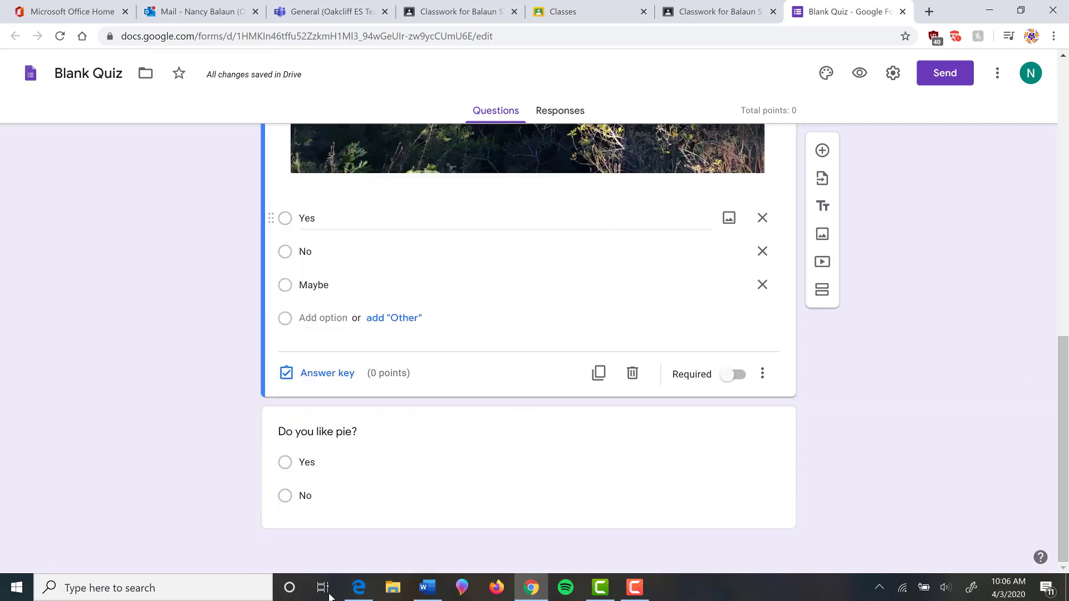
pyautogui.scroll(10, 1007, 379)
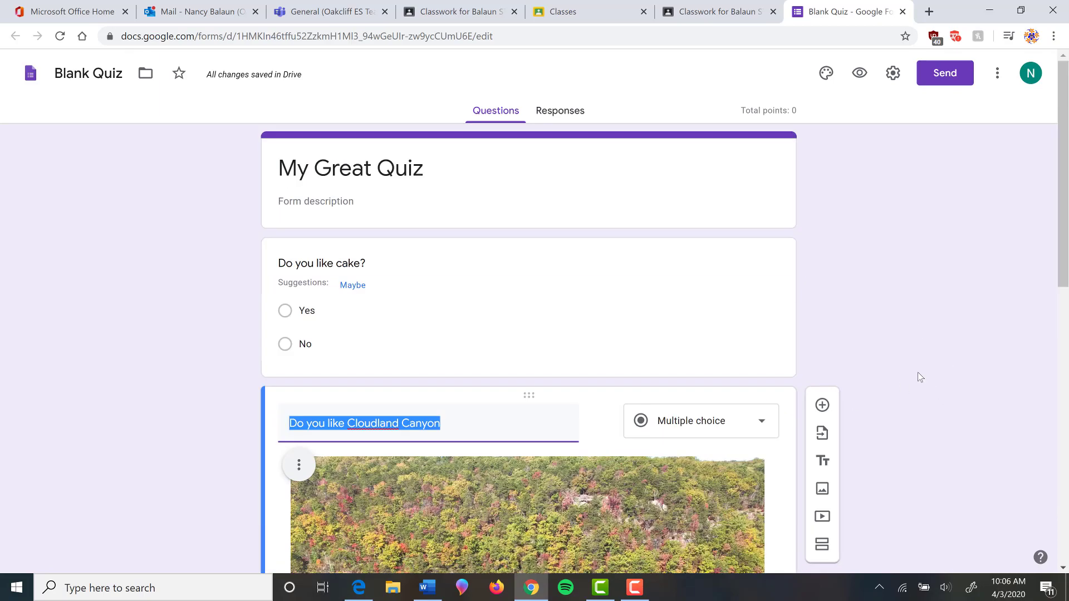
pyautogui.scroll(-8, 918, 372)
pyautogui.scroll(-2, 905, 346)
pyautogui.scroll(8, 898, 335)
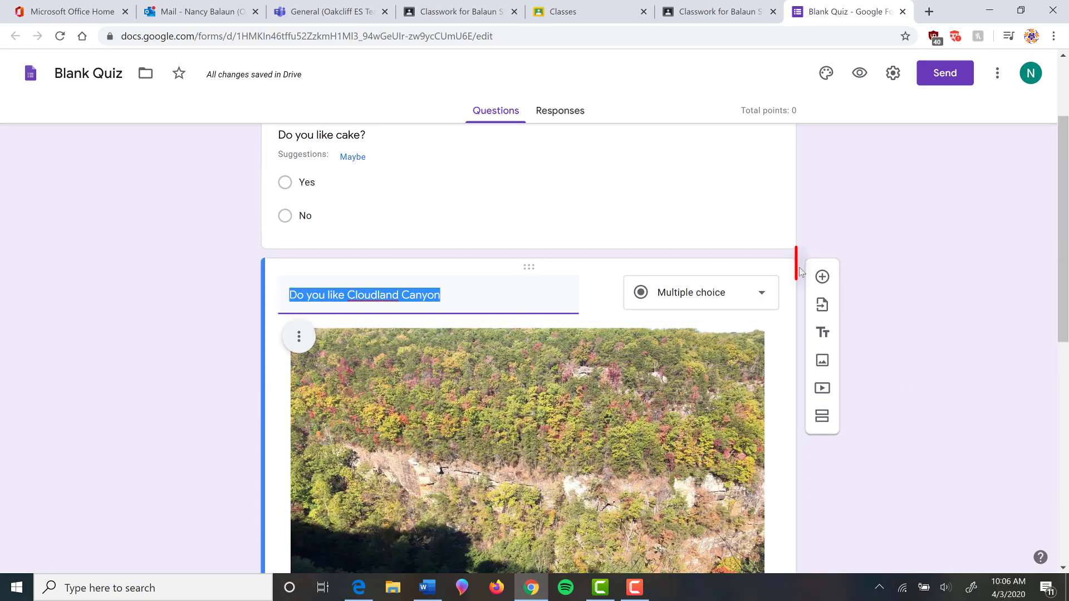
pyautogui.scroll(-9, 436, 417)
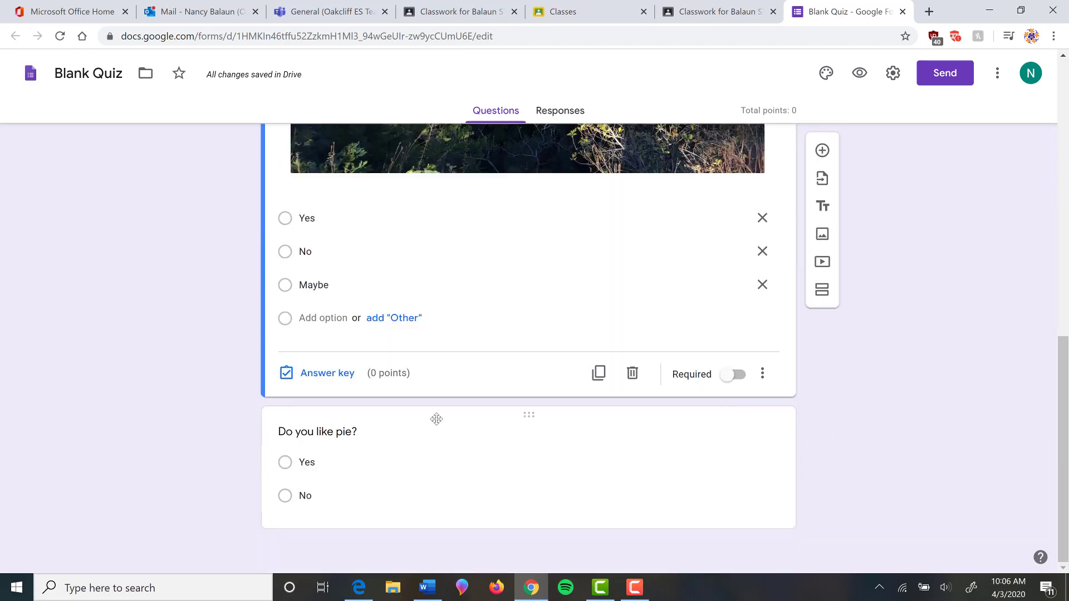
# Add a new question below the pie question and open its question type choices
pyautogui.click(423, 434)
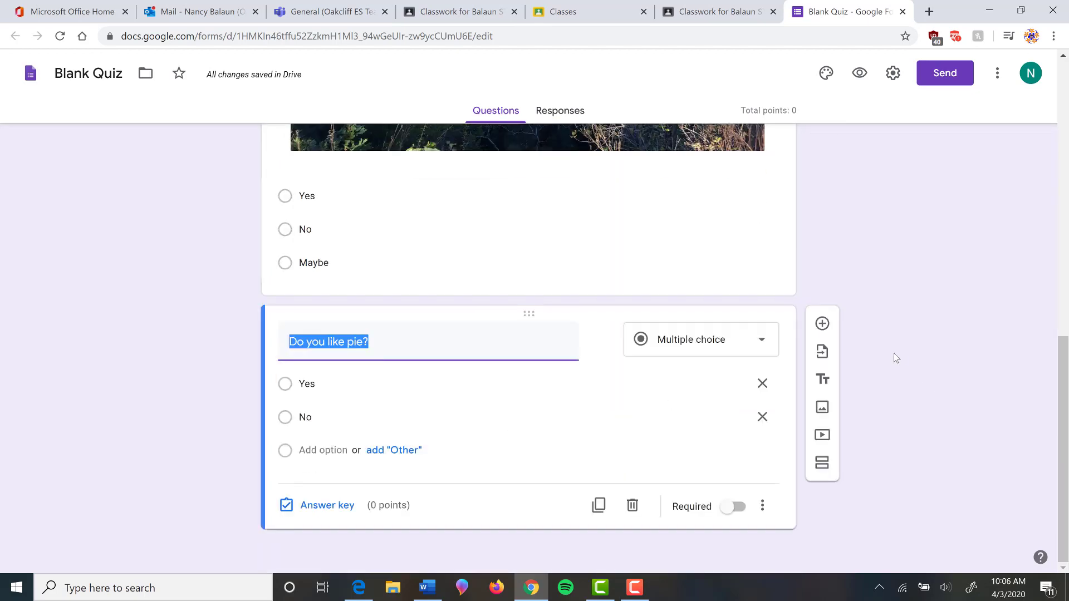
pyautogui.click(823, 325)
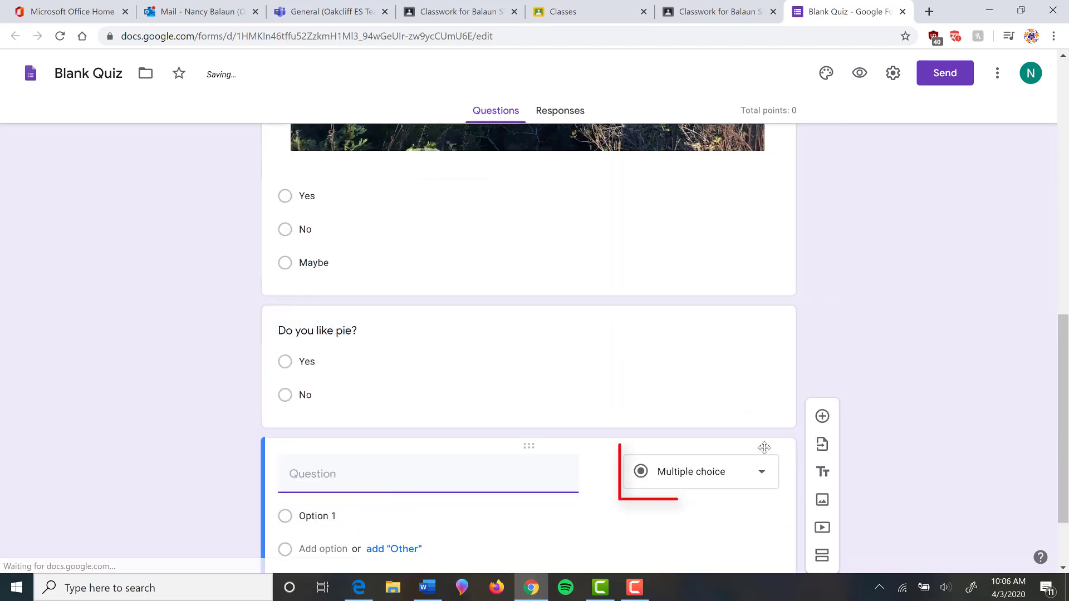
pyautogui.click(763, 474)
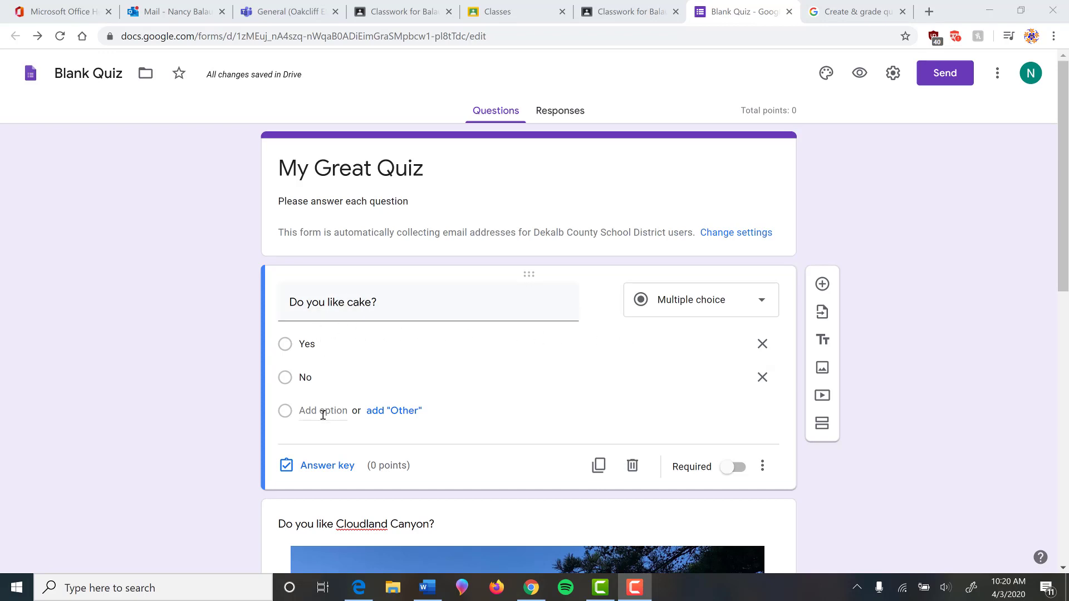
# Set the cake question's answer key to 5 points with Yes as the correct answer
pyautogui.click(317, 469)
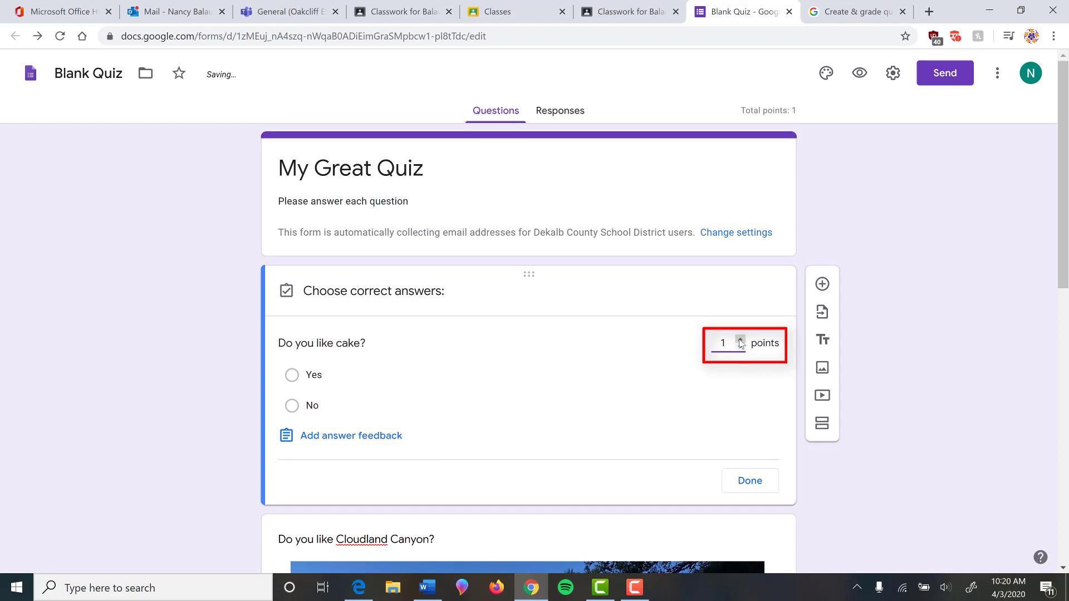
pyautogui.click(740, 341)
pyautogui.click(290, 376)
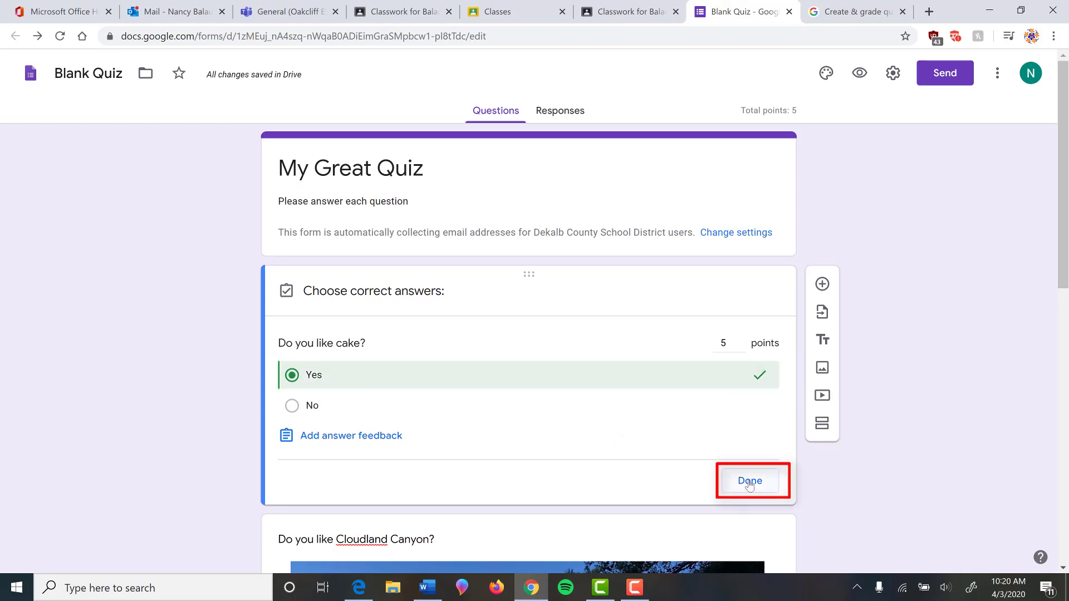
# Examine the feedback options for incorrect and correct answers on the cake question, without adding any feedback
pyautogui.click(355, 440)
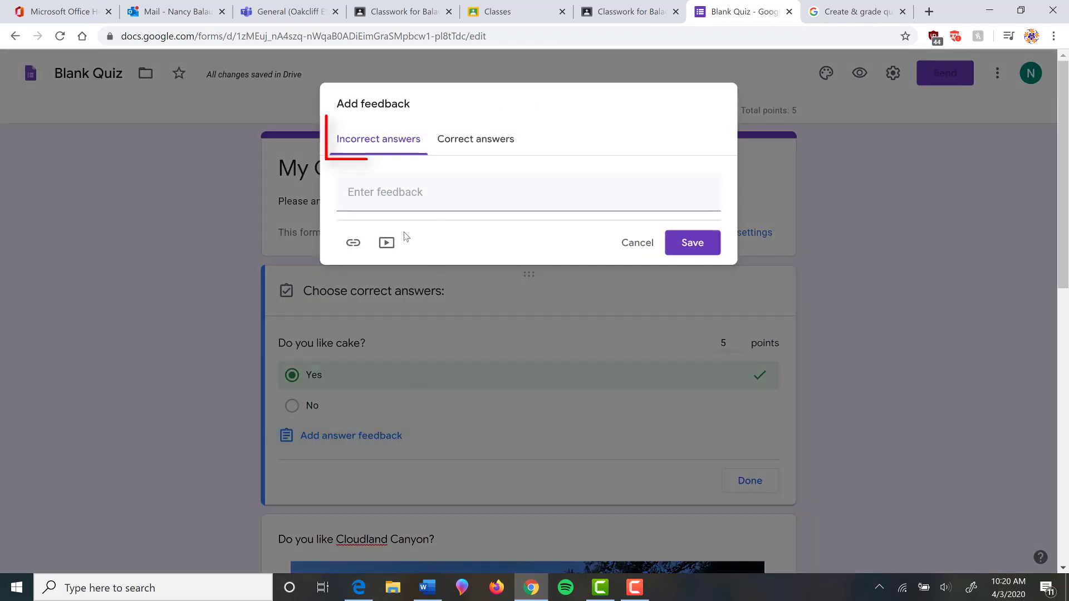
pyautogui.click(464, 146)
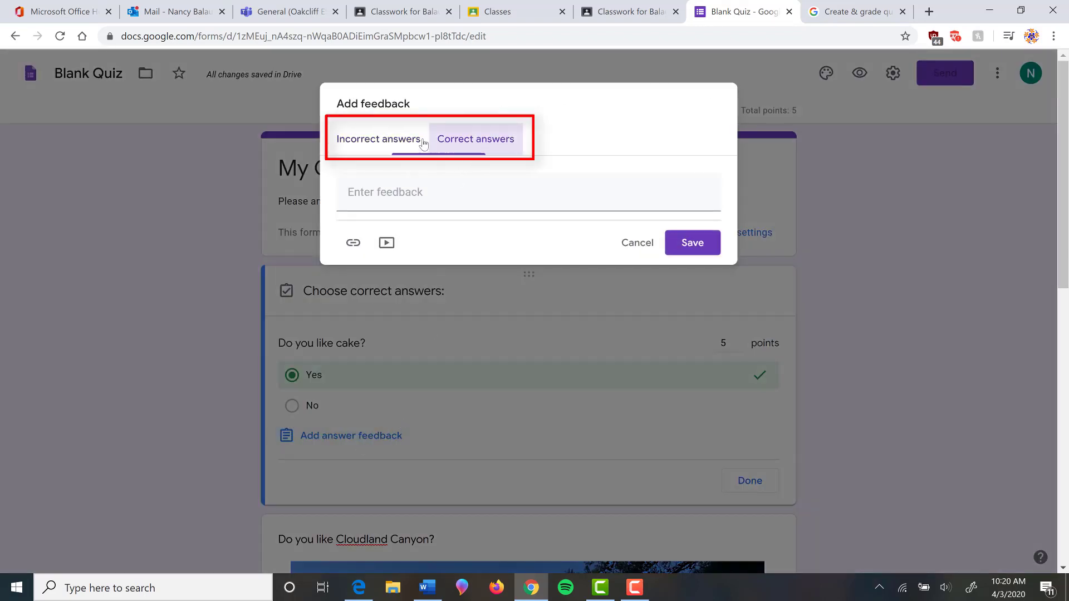
pyautogui.click(381, 140)
pyautogui.click(364, 192)
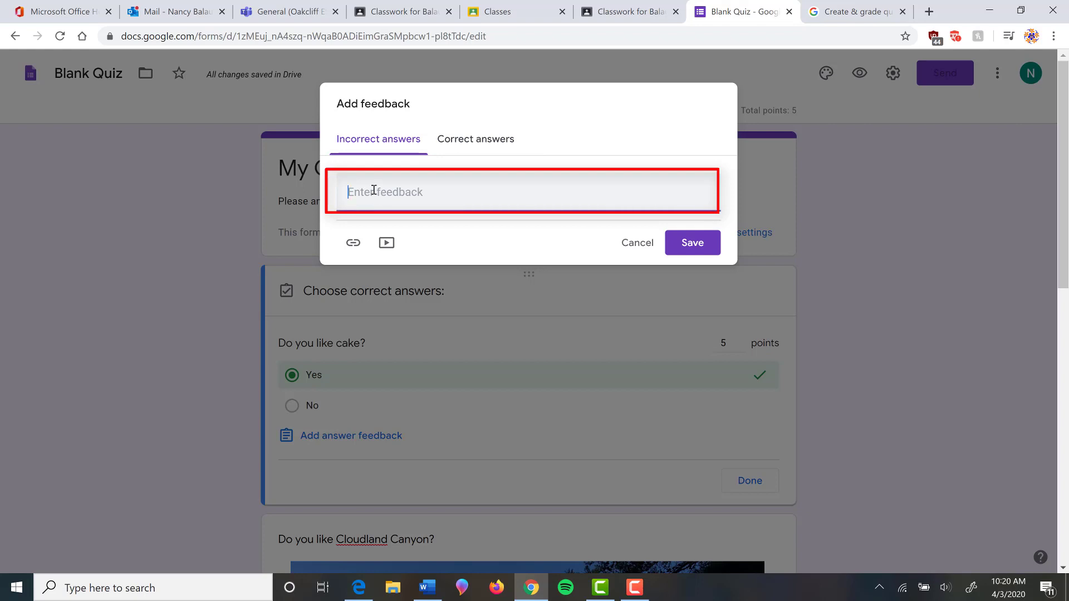
pyautogui.click(640, 245)
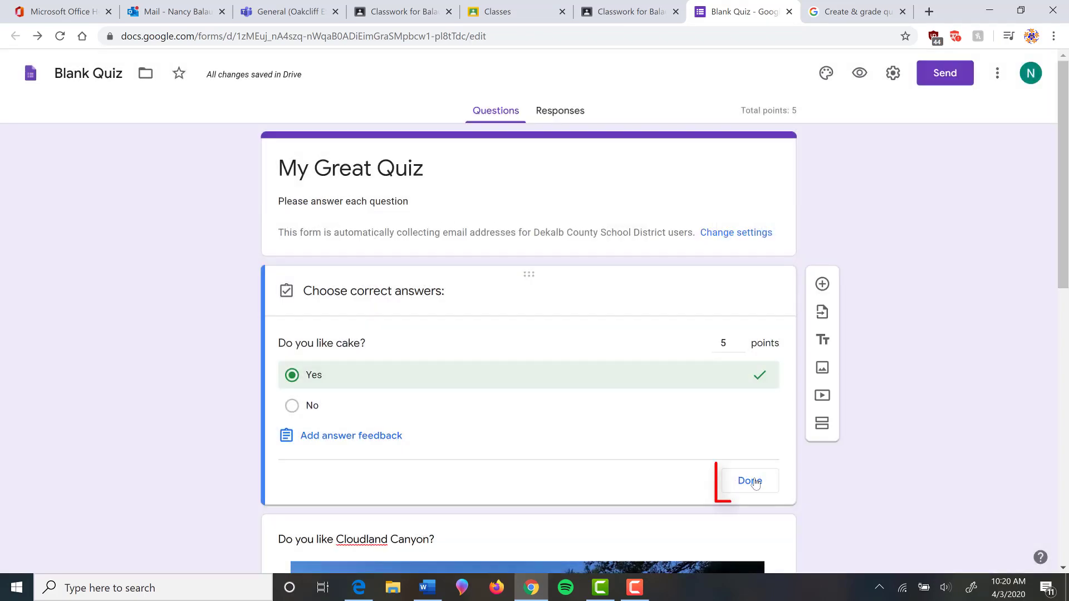
# Finish the cake answer key and give the Cloudland Canyon question 5 points with Yes as the correct answer
pyautogui.click(756, 486)
pyautogui.scroll(-10, 466, 336)
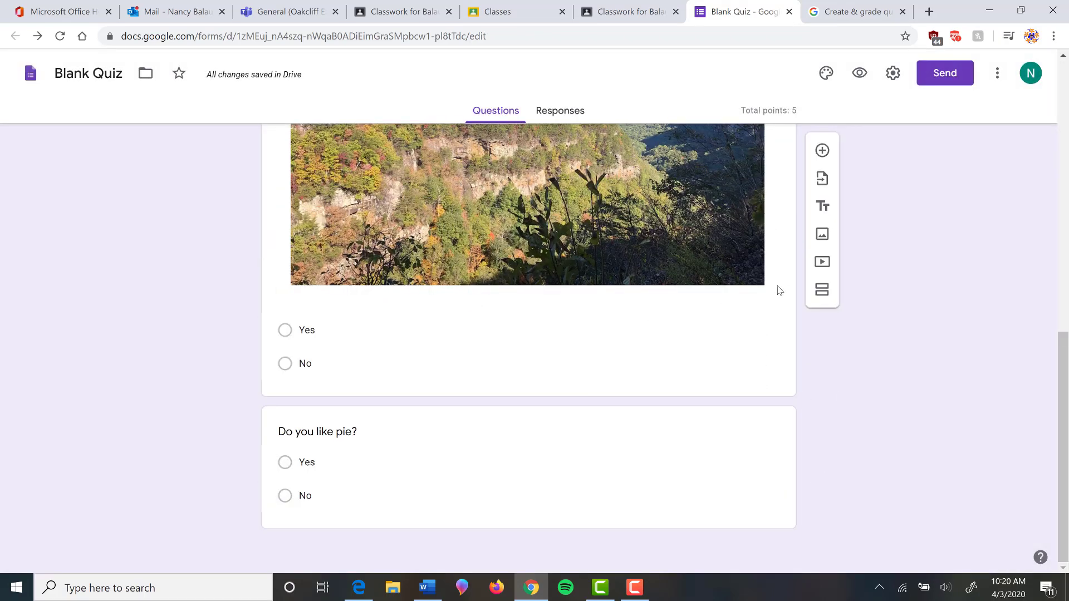
pyautogui.click(441, 351)
pyautogui.click(315, 375)
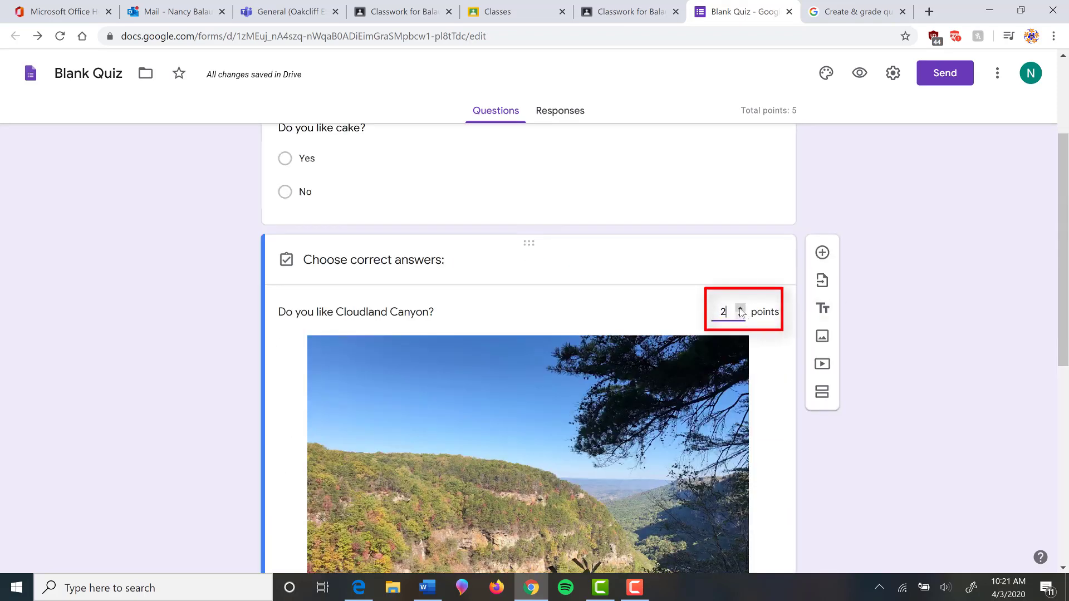
pyautogui.scroll(-8, 386, 325)
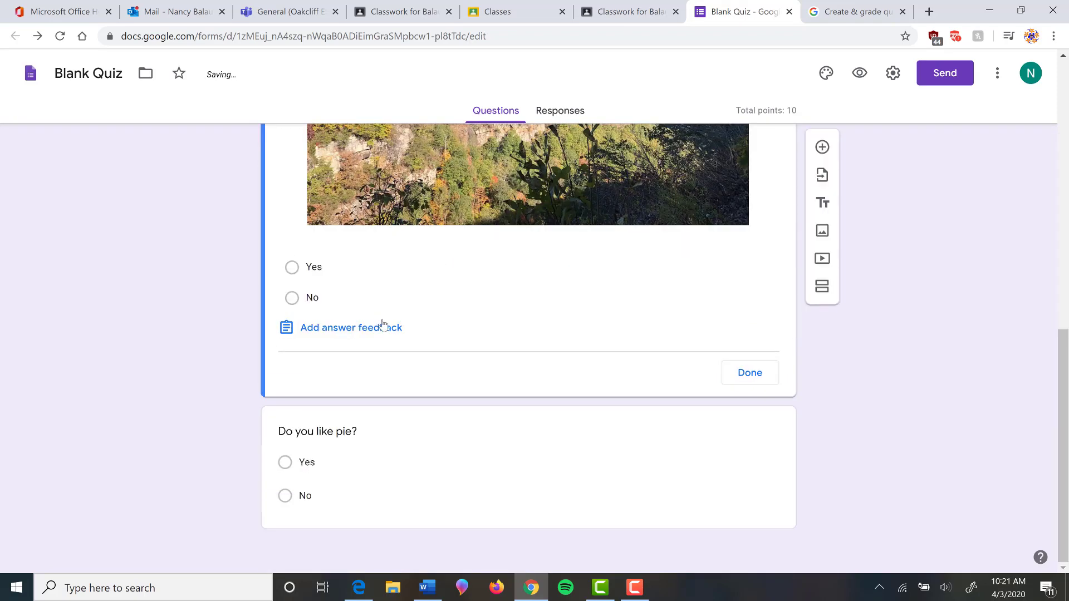
pyautogui.click(309, 276)
pyautogui.click(752, 379)
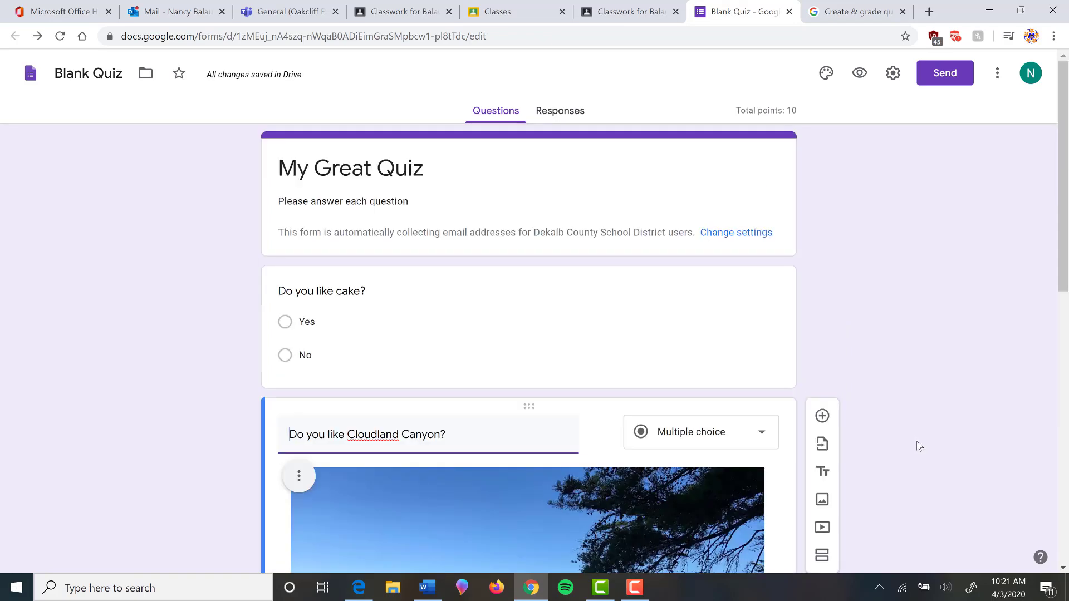
# Rename the form file as Great Quiz
pyautogui.click(58, 72)
pyautogui.moveTo(55, 73); pyautogui.dragTo(146, 73)
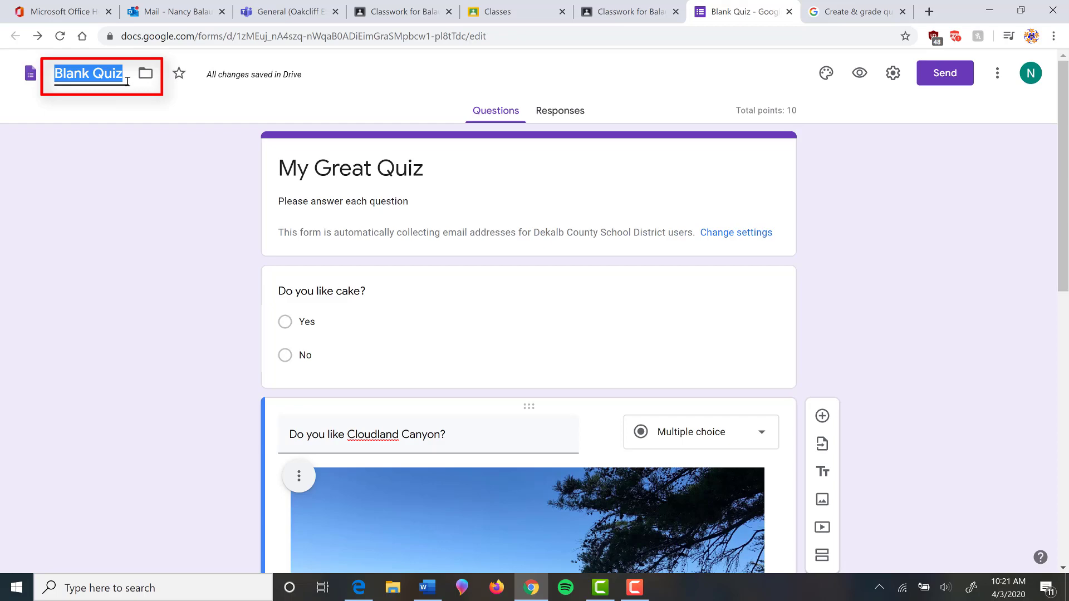
pyautogui.write('Great Quiz')
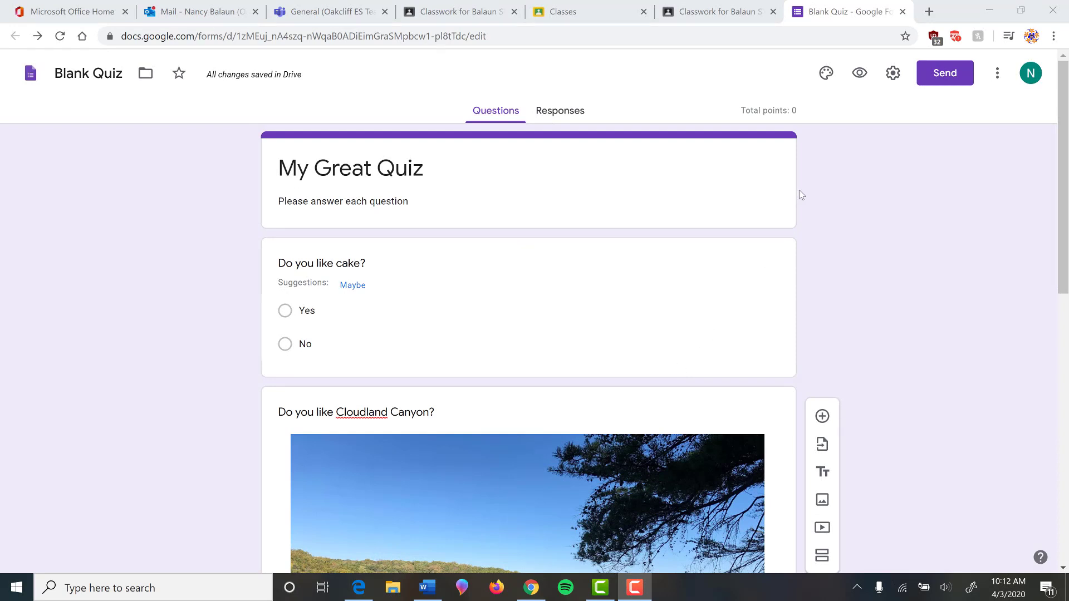
# Set the form to collect email addresses and limit each respondent to 1 response
pyautogui.click(892, 75)
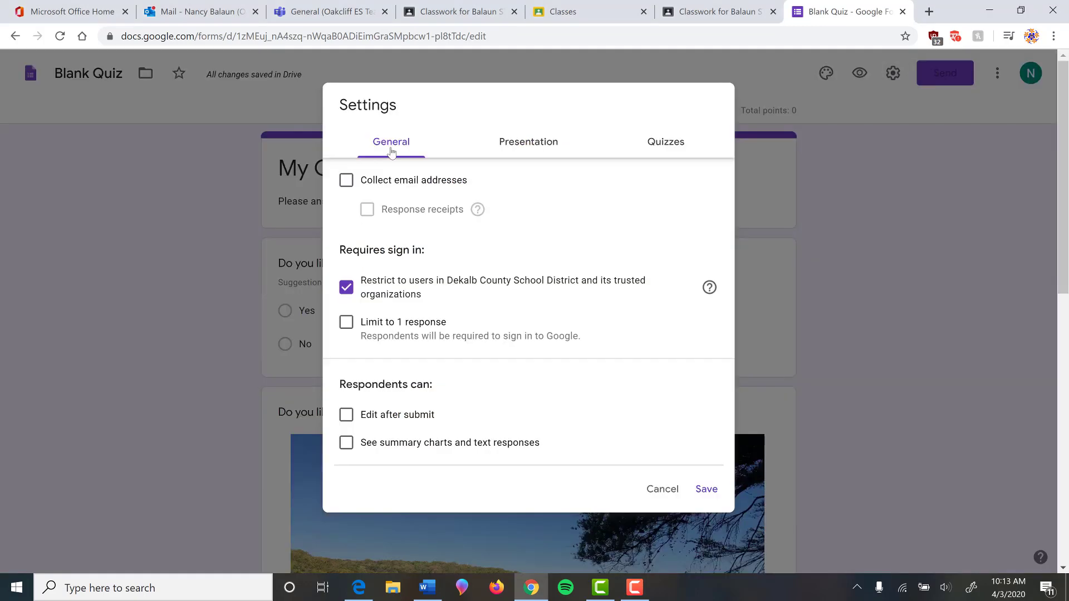
pyautogui.click(344, 182)
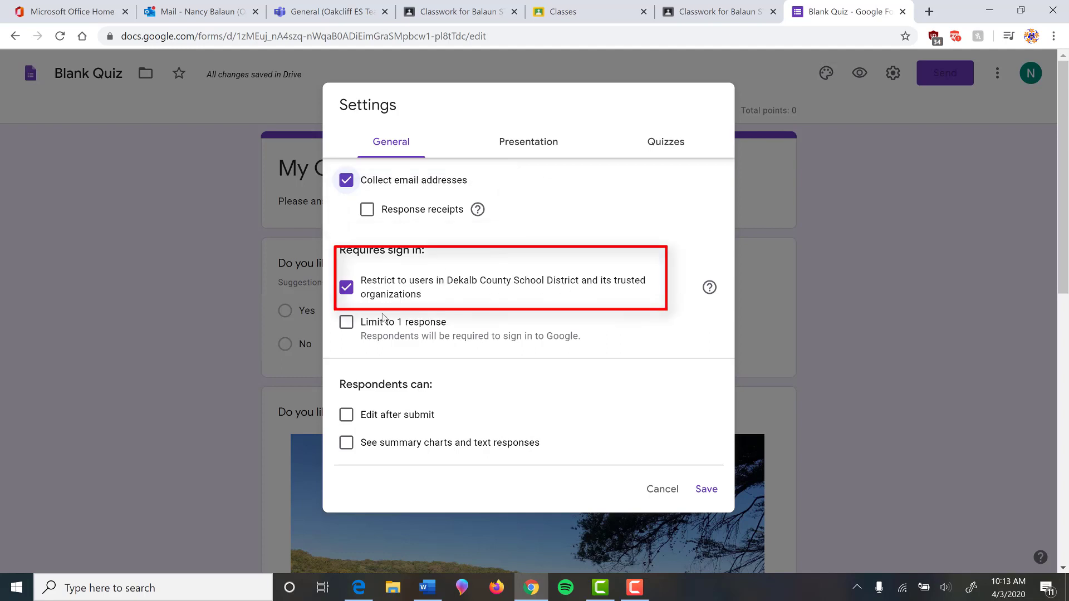
pyautogui.click(348, 323)
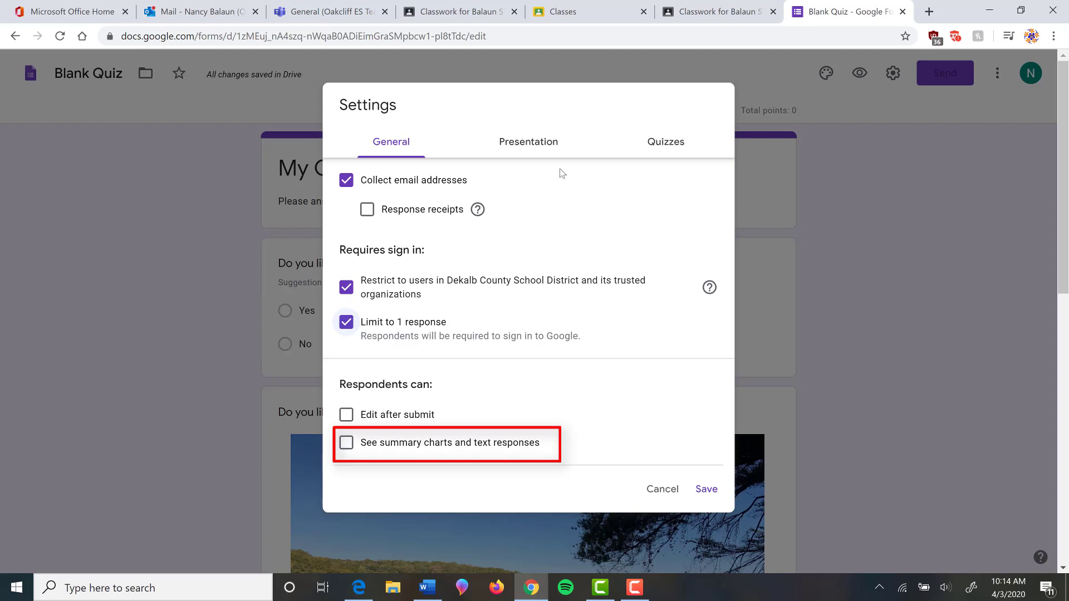
# Examine the presentation settings and the quiz options, including locked mode, grade release and what respondents can see
pyautogui.click(544, 143)
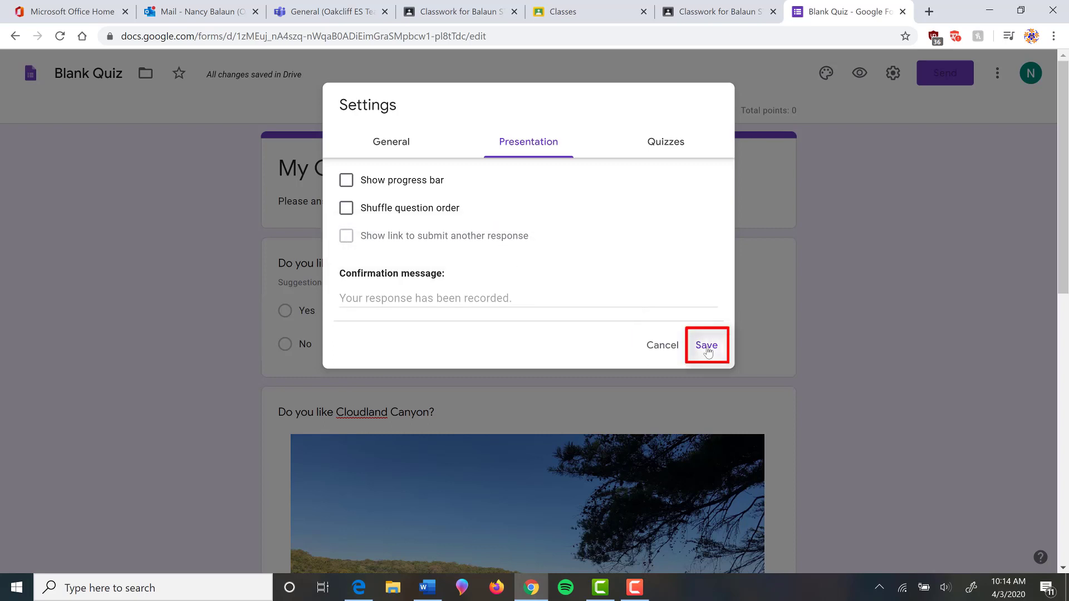
pyautogui.click(665, 142)
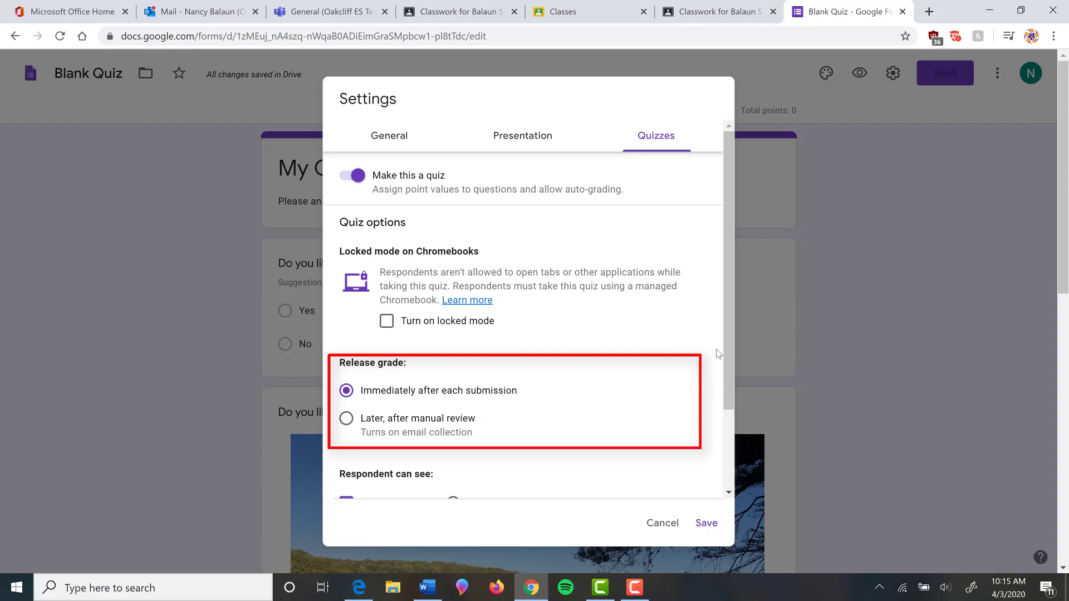
pyautogui.scroll(-2, 724, 369)
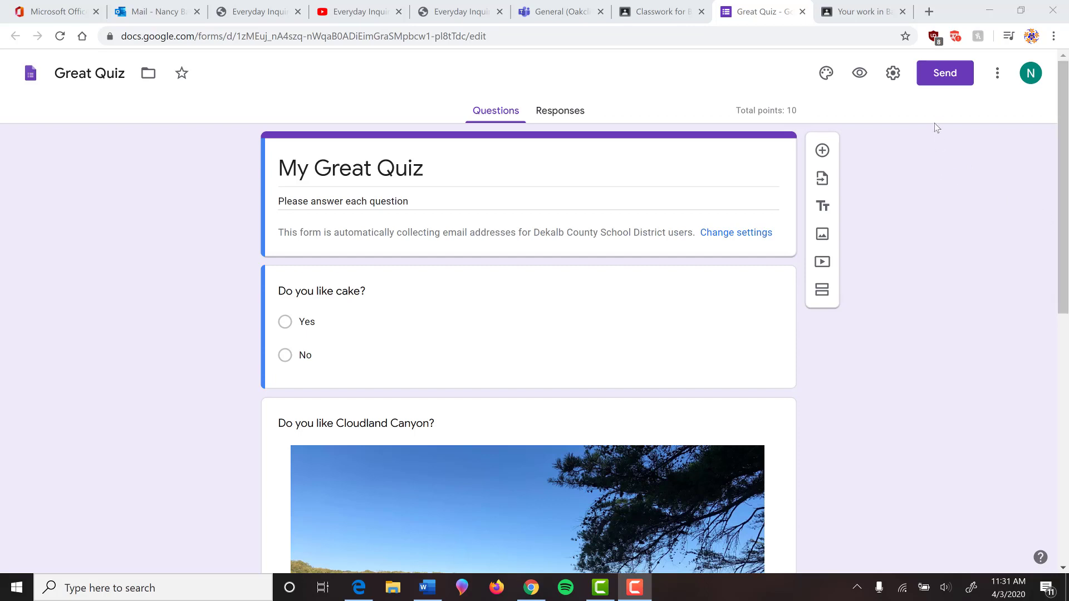
# Examine the form's email and link sharing options, copying the link and shortening its URL, without sending the form
pyautogui.click(946, 79)
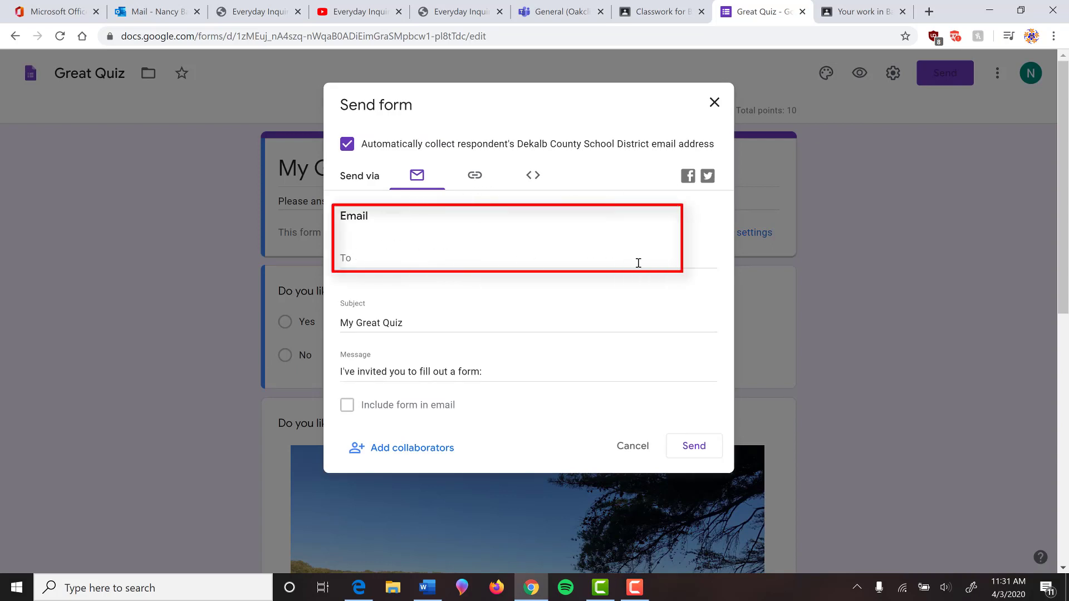
pyautogui.click(401, 253)
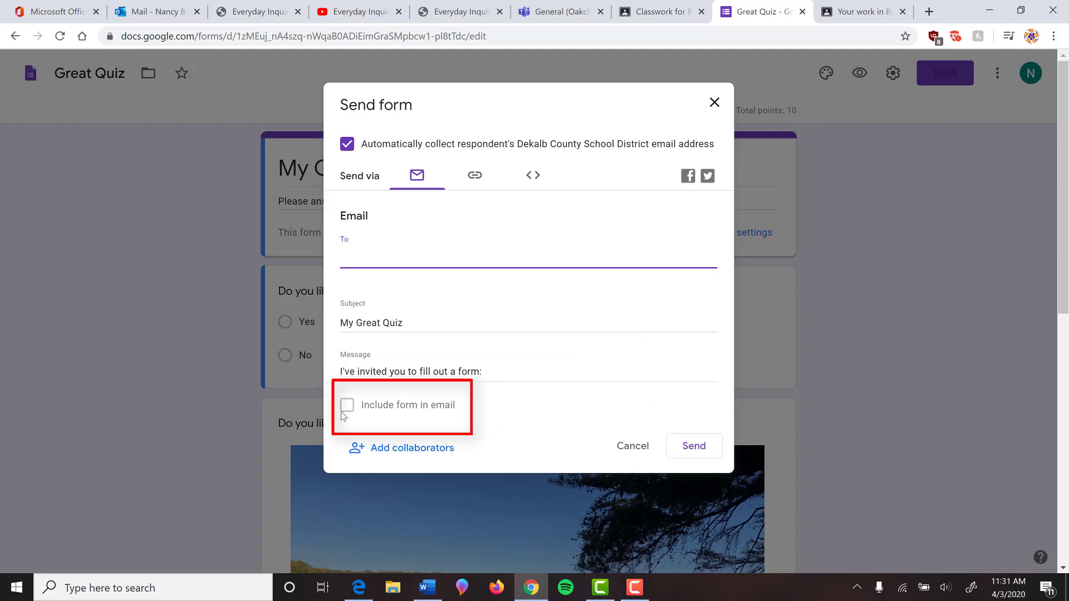
pyautogui.click(475, 177)
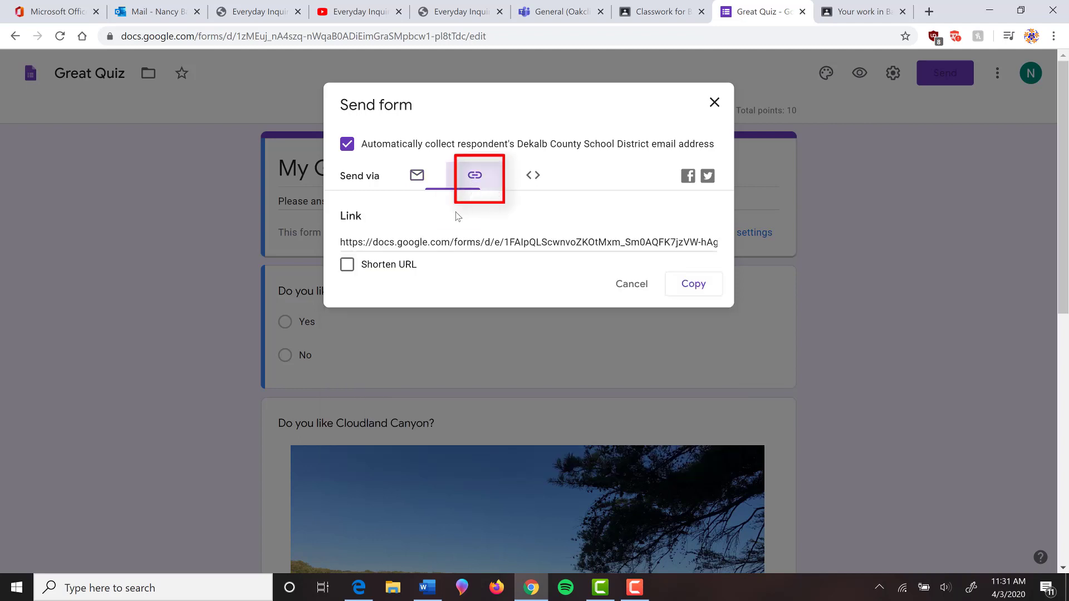
pyautogui.click(440, 242)
pyautogui.click(695, 287)
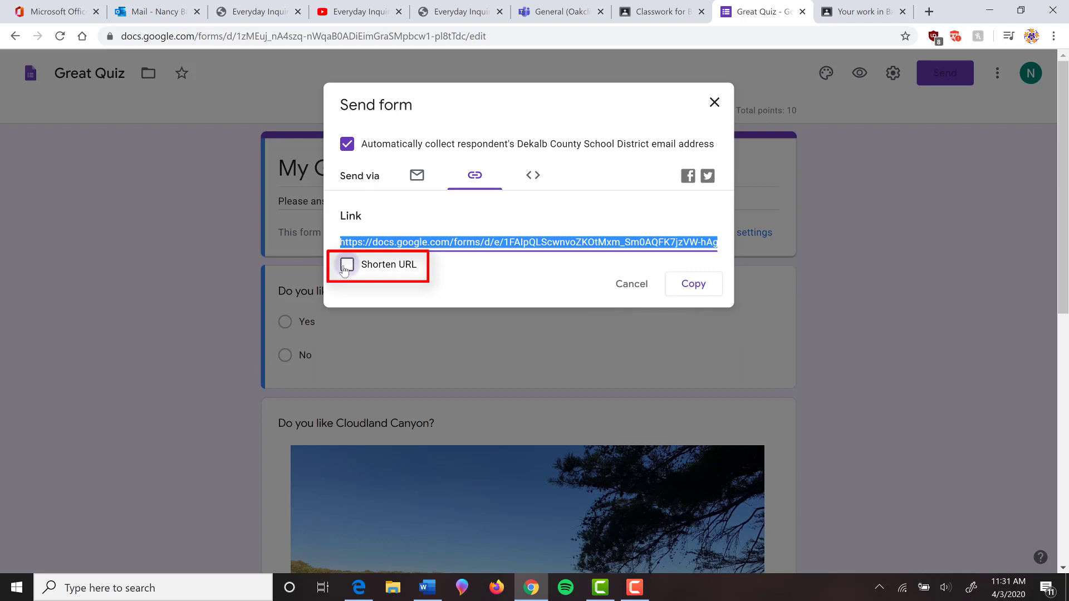
pyautogui.click(347, 266)
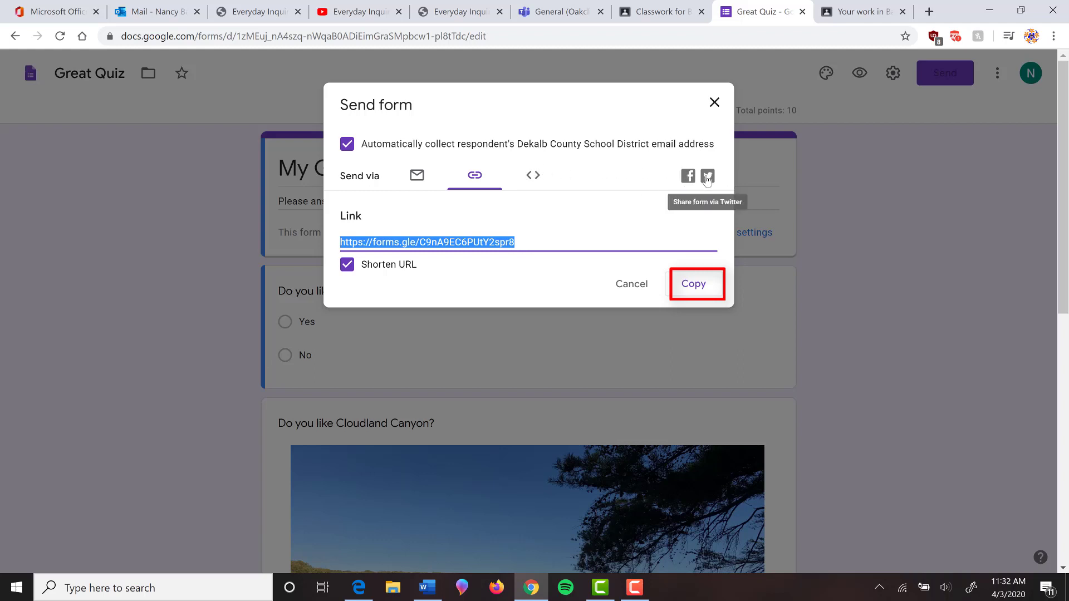
pyautogui.click(627, 292)
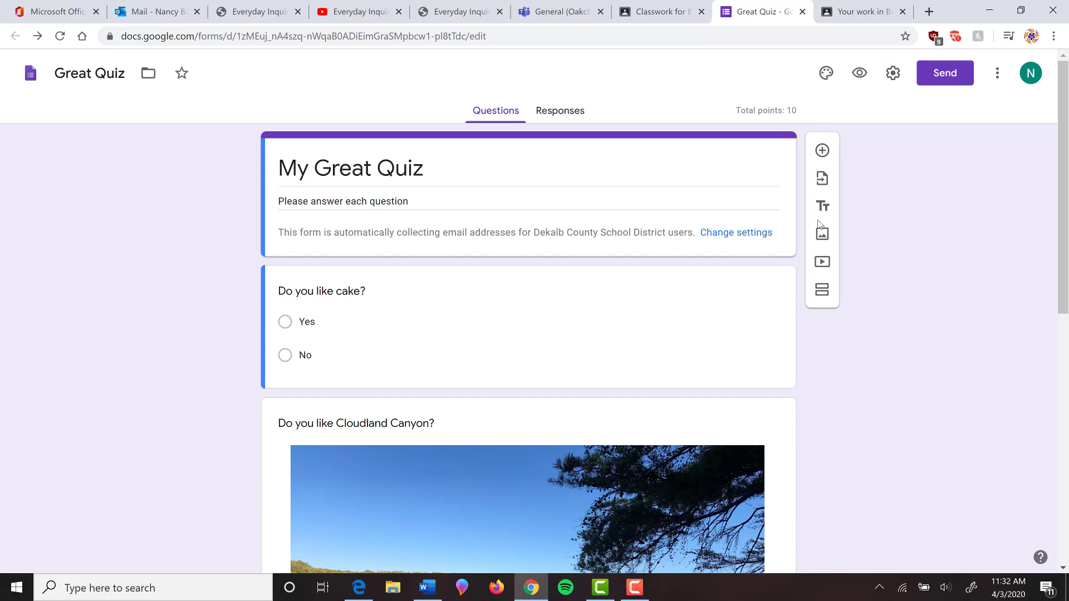
# Close the quiz form and switch to the My Great Quiz assignment in Google Classroom
pyautogui.click(802, 12)
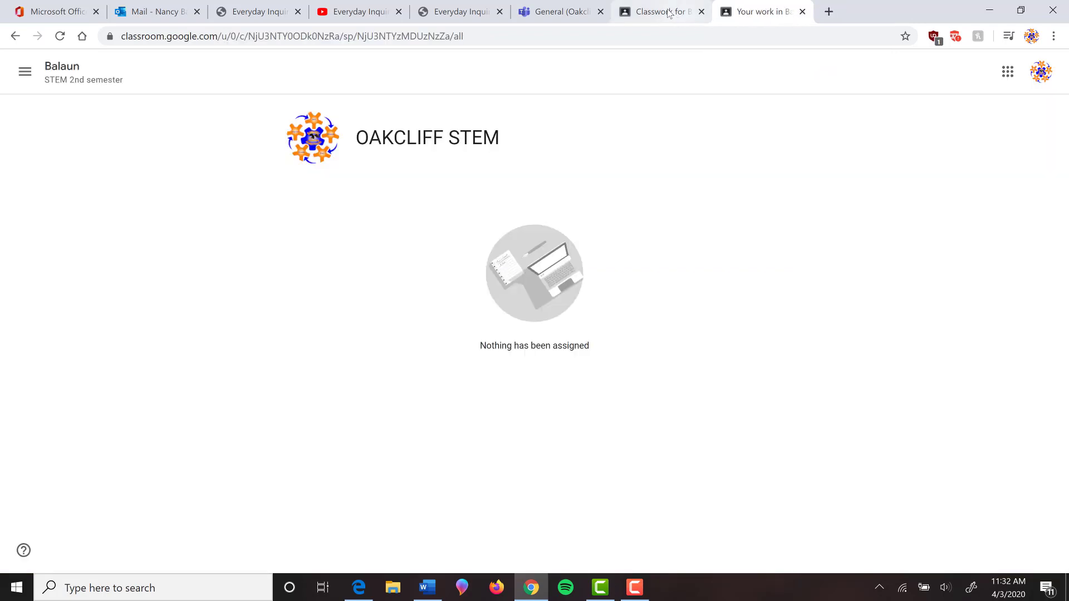
pyautogui.click(668, 13)
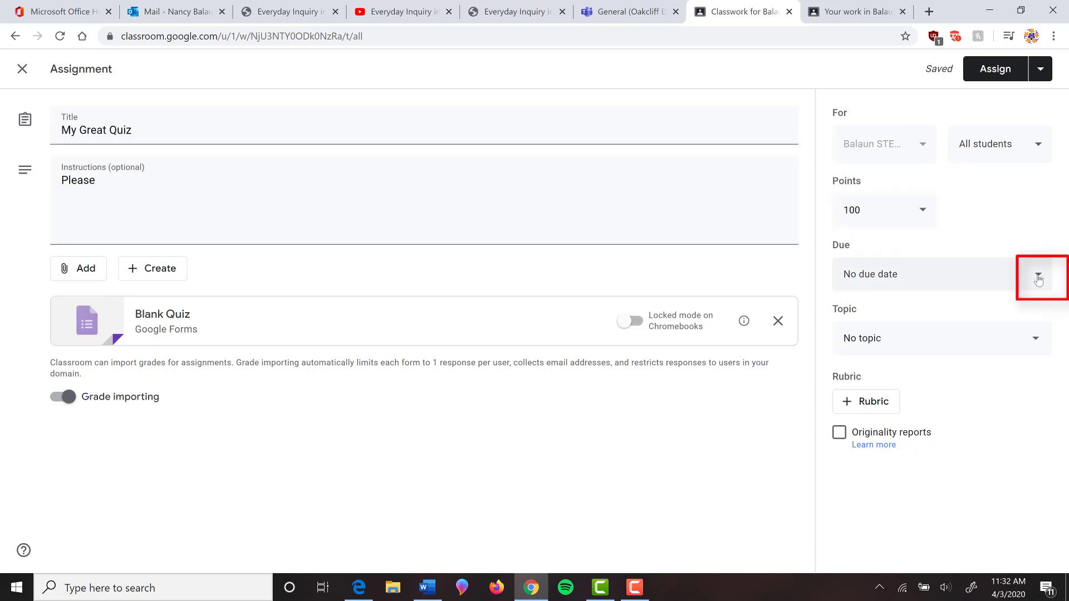
# Set the My Great Quiz assignment's due date to April 9, 2020 and assign it to all students immediately
pyautogui.click(968, 274)
pyautogui.click(973, 334)
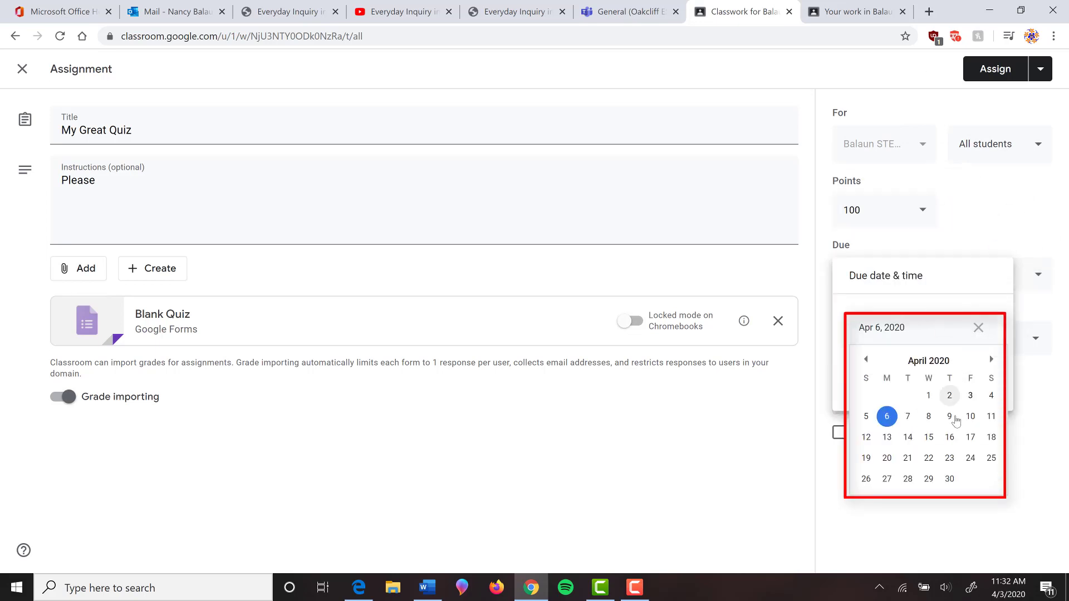
pyautogui.click(950, 417)
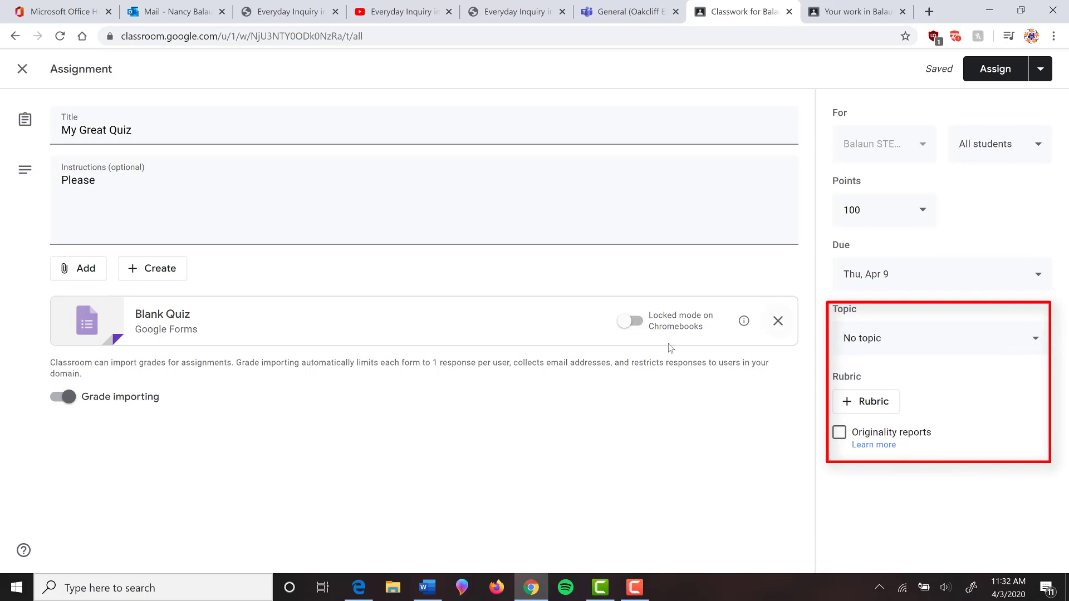
pyautogui.click(1039, 71)
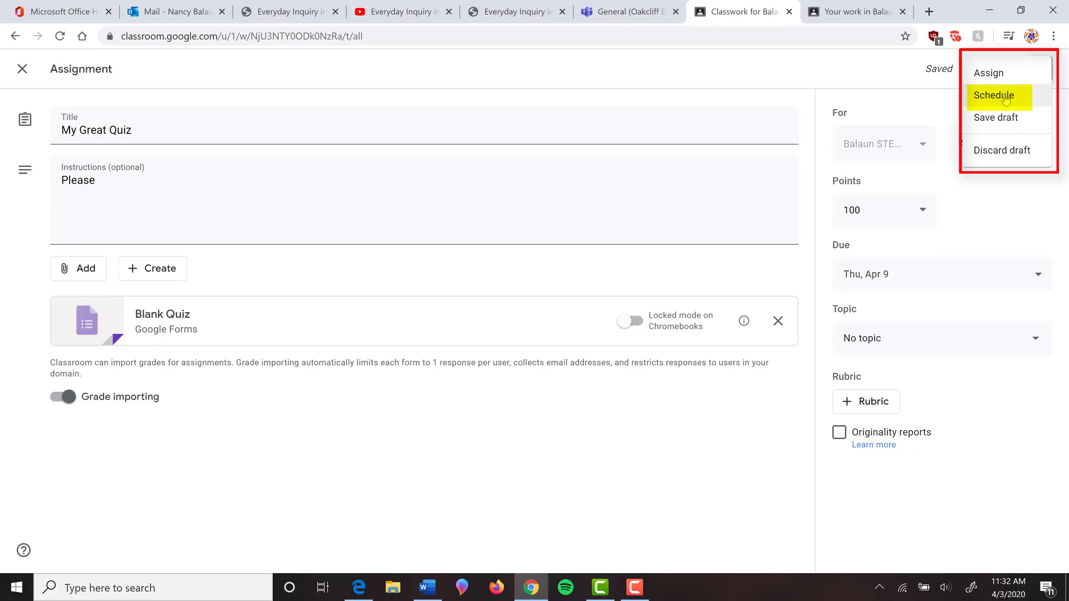
pyautogui.click(993, 76)
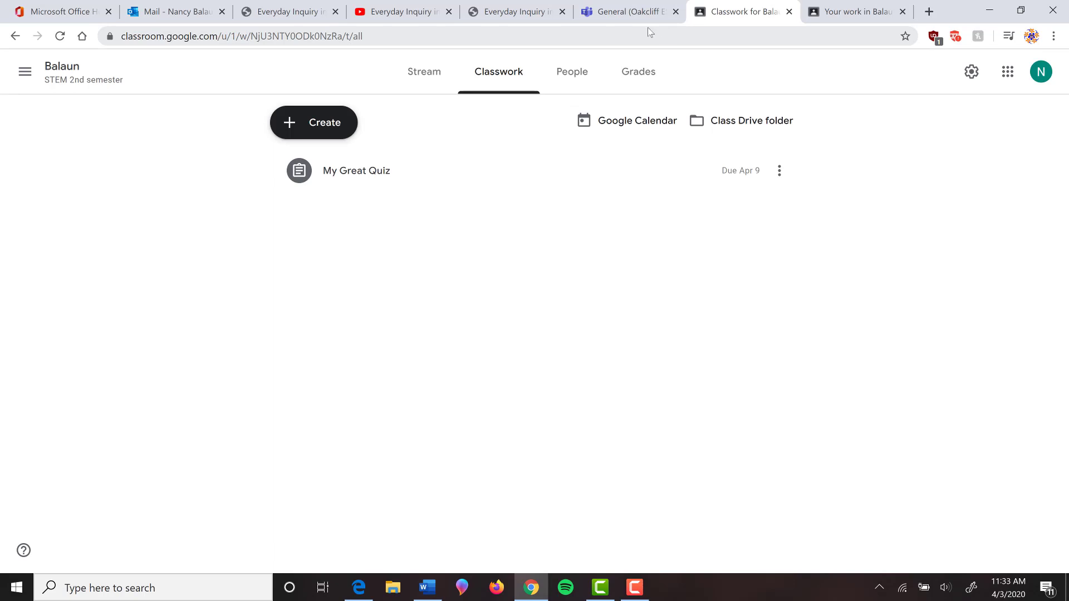
# Open the STEM 2nd semester class from the student account and open the quiz form attached to My Great Quiz
pyautogui.click(929, 12)
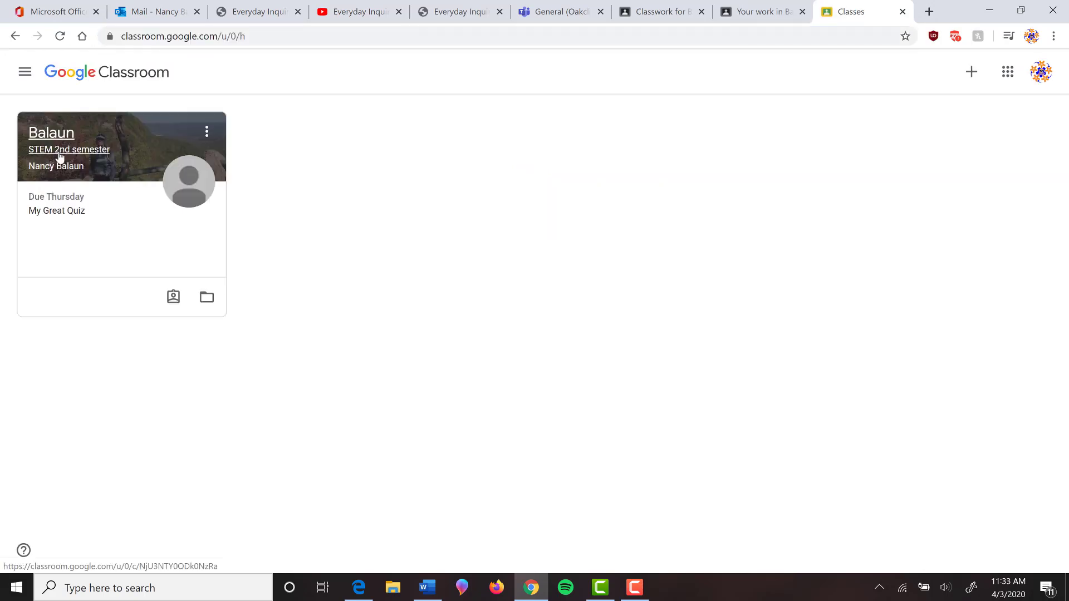
pyautogui.click(61, 156)
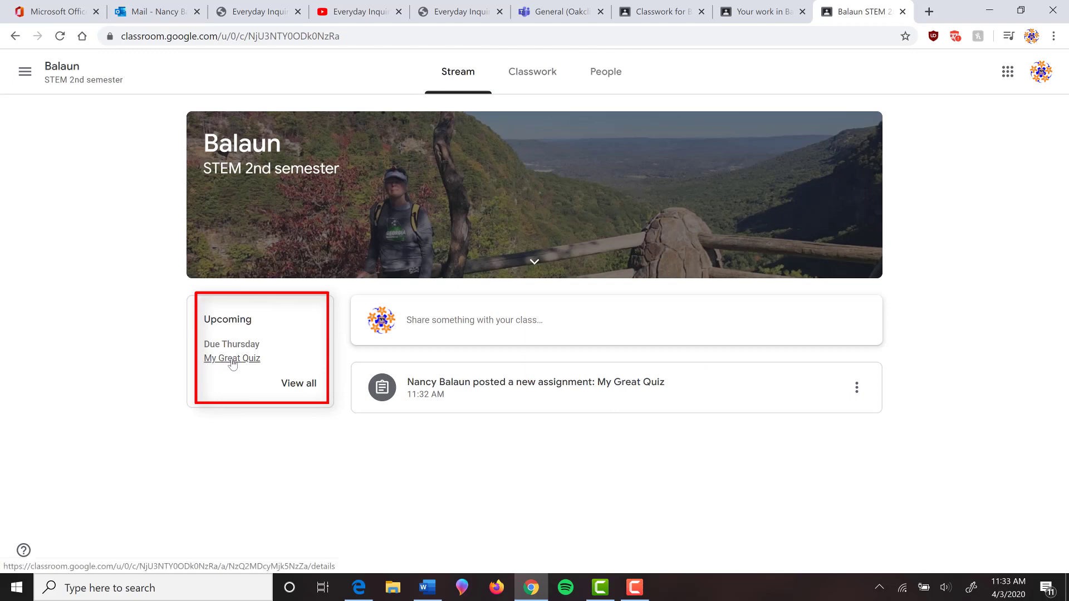
pyautogui.click(526, 72)
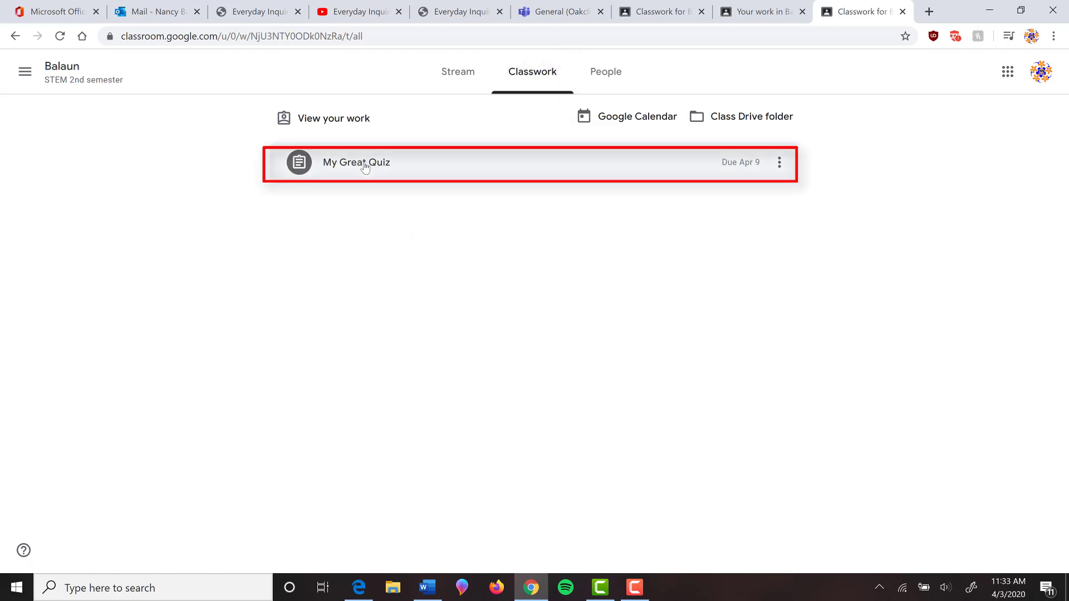
pyautogui.click(365, 166)
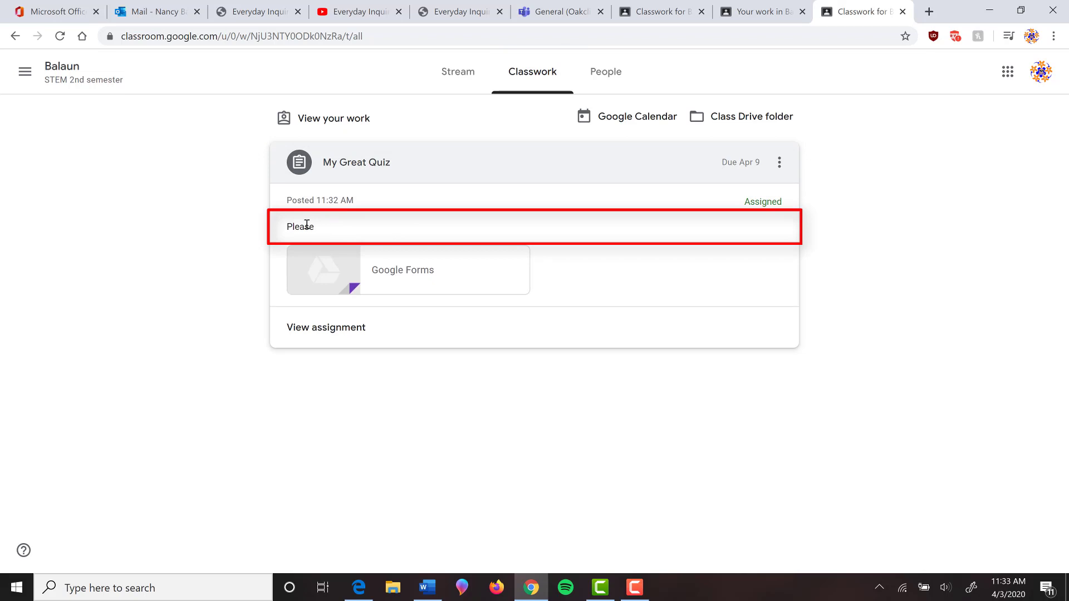
pyautogui.click(389, 271)
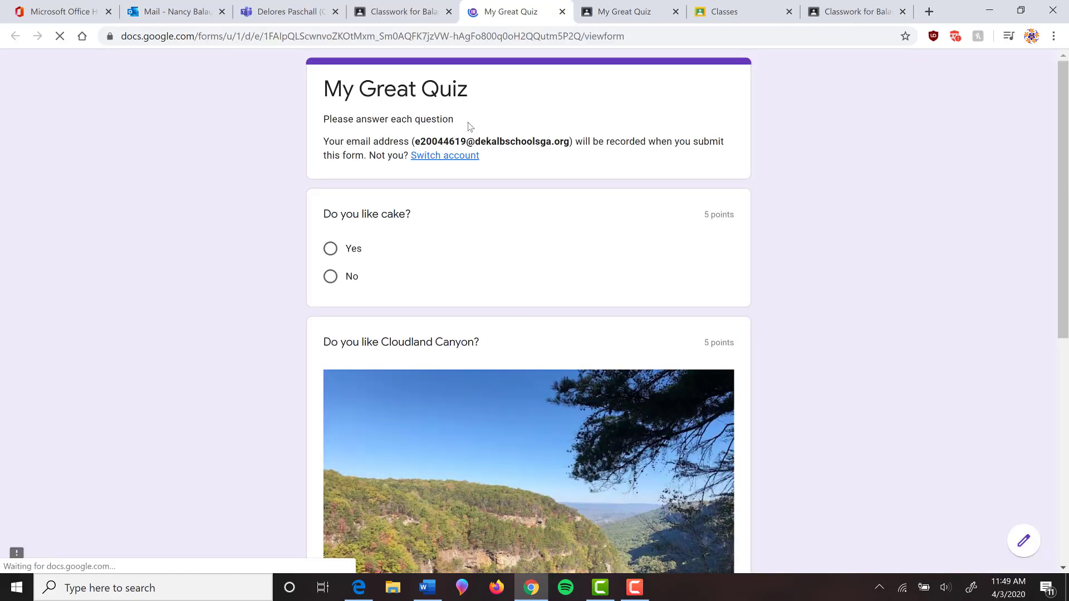
# Answer Yes to the cake and Cloudland Canyon questions and No to the pie question, and submit the quiz
pyautogui.click(332, 255)
pyautogui.scroll(-5, 440, 297)
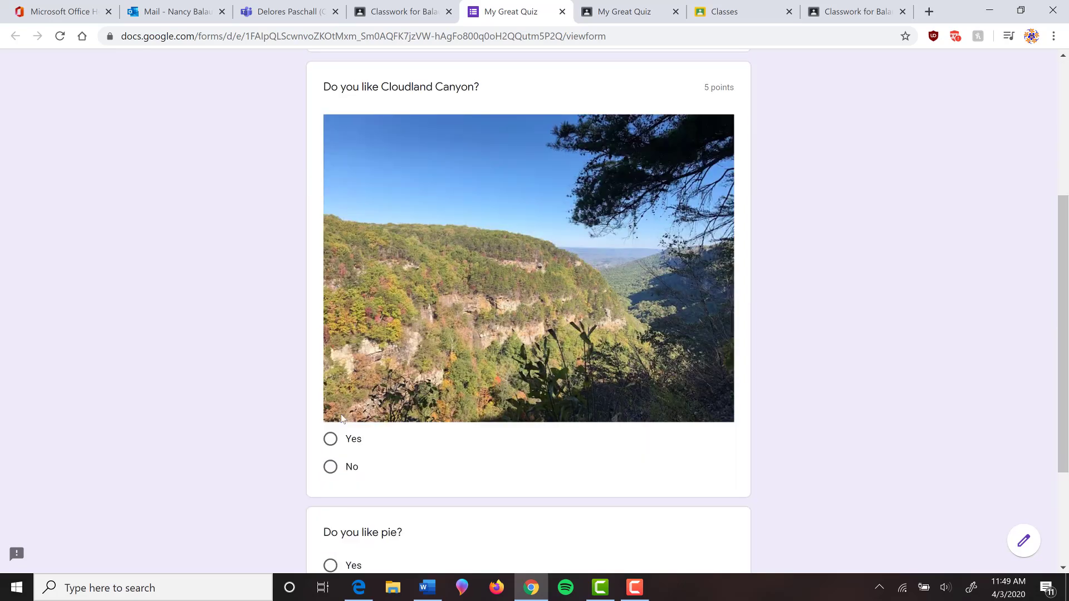
pyautogui.click(331, 438)
pyautogui.scroll(-3, 469, 373)
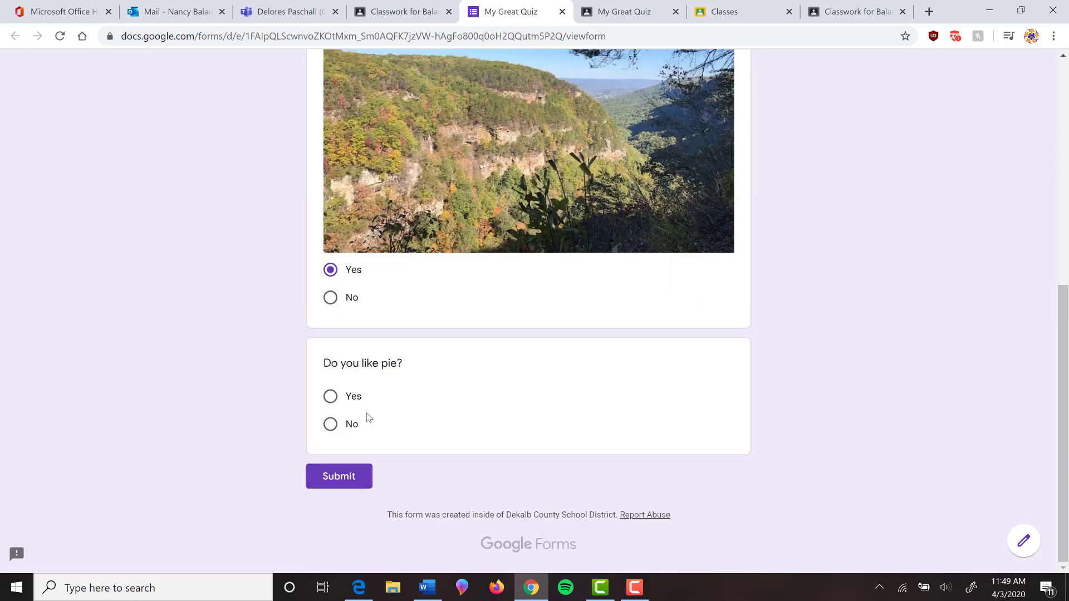
pyautogui.click(330, 426)
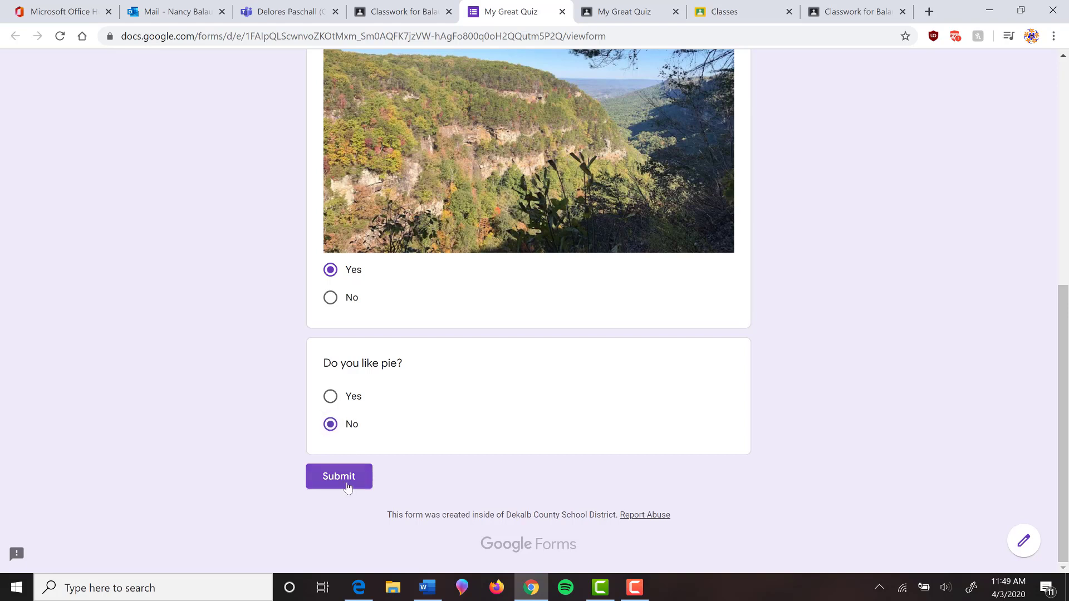
pyautogui.click(340, 483)
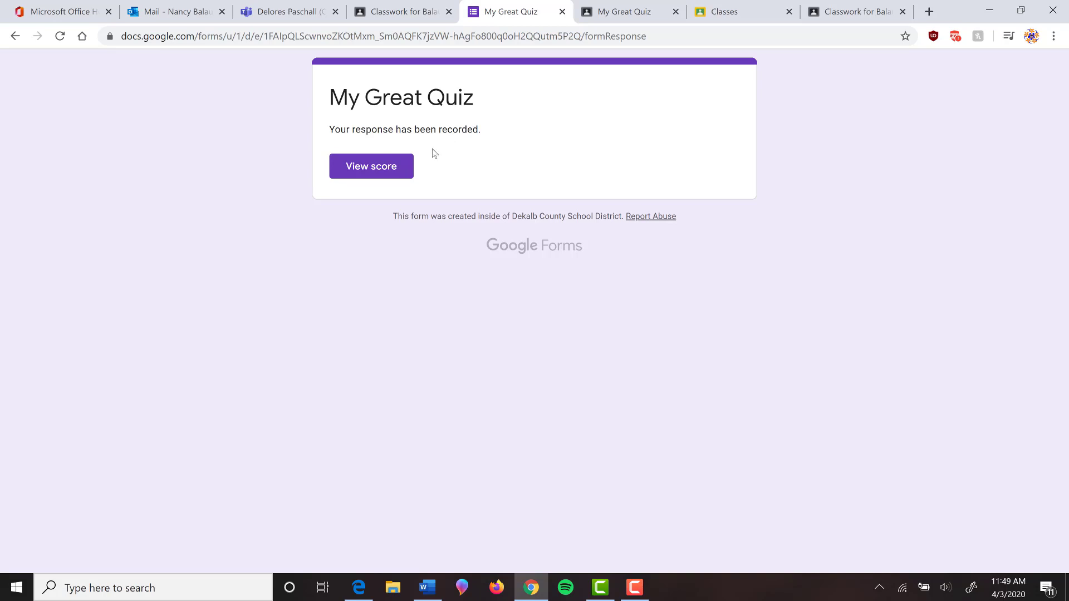
# View the submitted quiz's score and review the marking of each answer
pyautogui.click(377, 177)
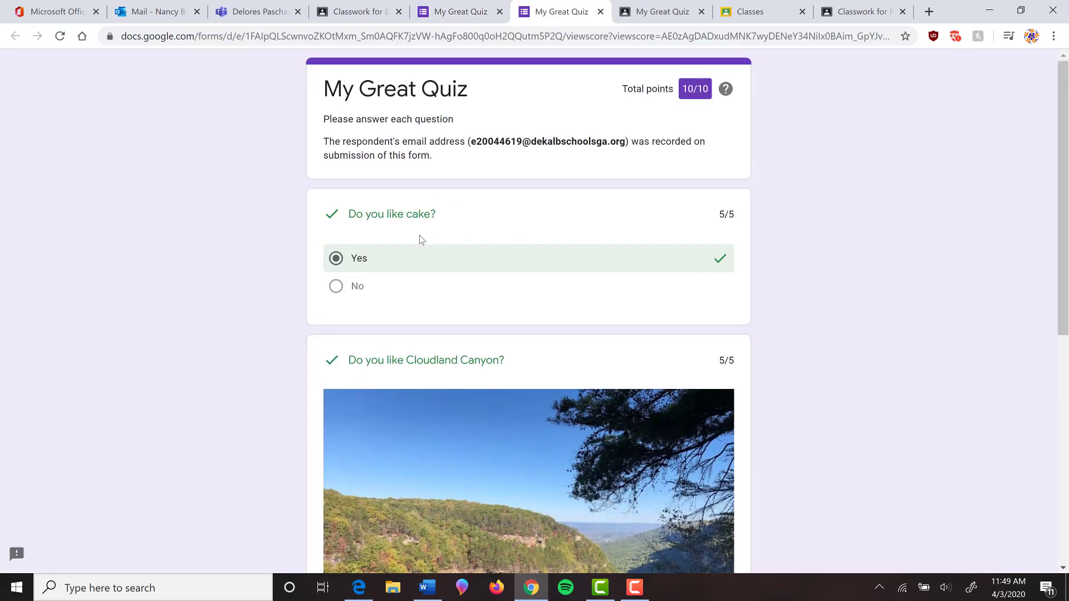
pyautogui.scroll(-5, 453, 246)
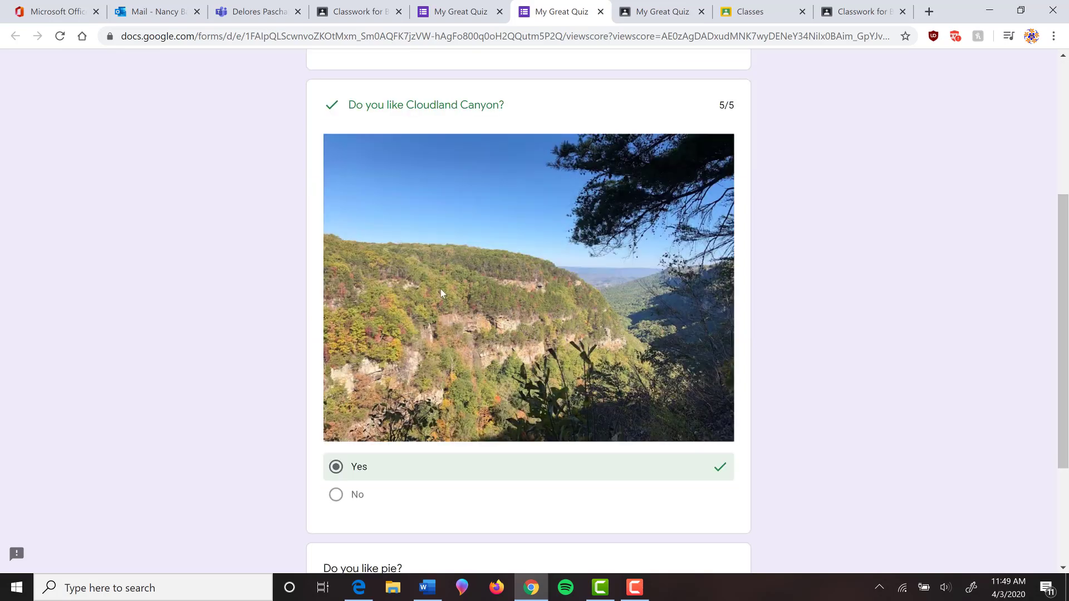
pyautogui.scroll(-3, 443, 323)
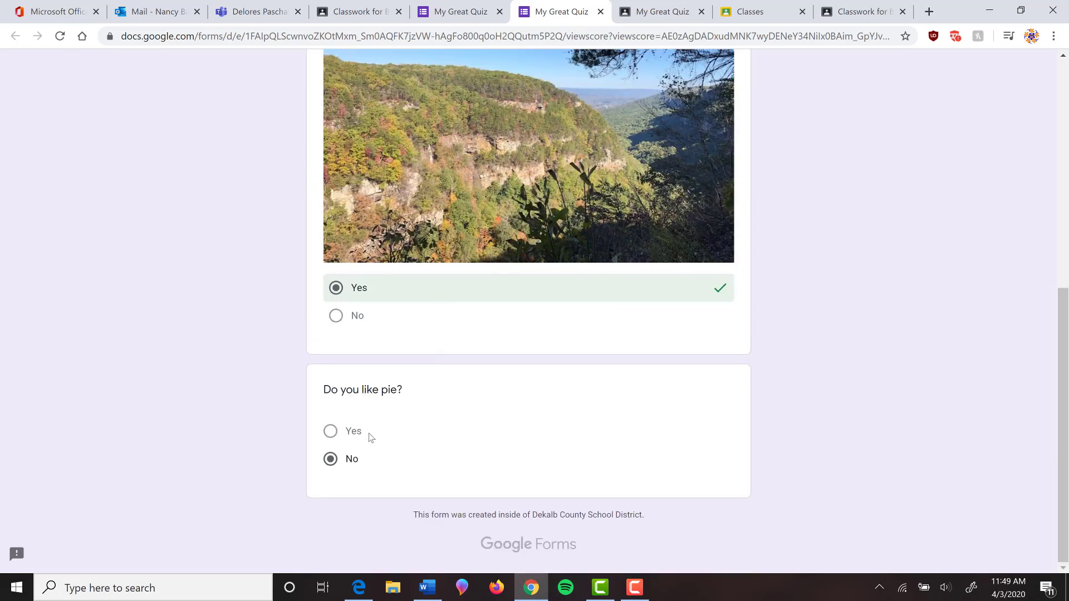
pyautogui.scroll(10, 365, 458)
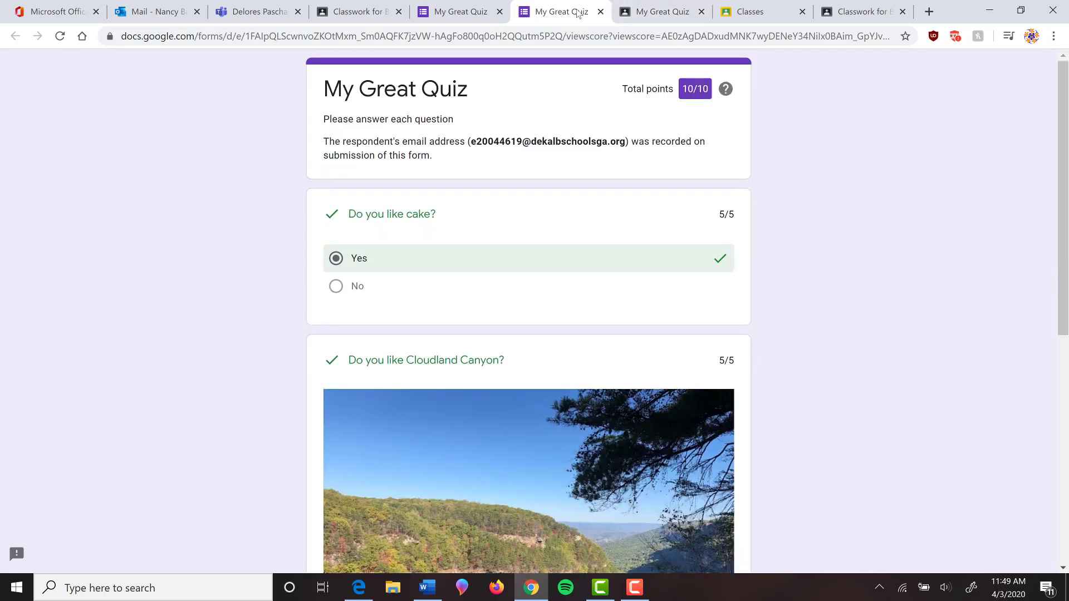
# Open the quiz form from the teacher's classwork page and examine the response summary, including score insights and each question's chart
pyautogui.click(860, 11)
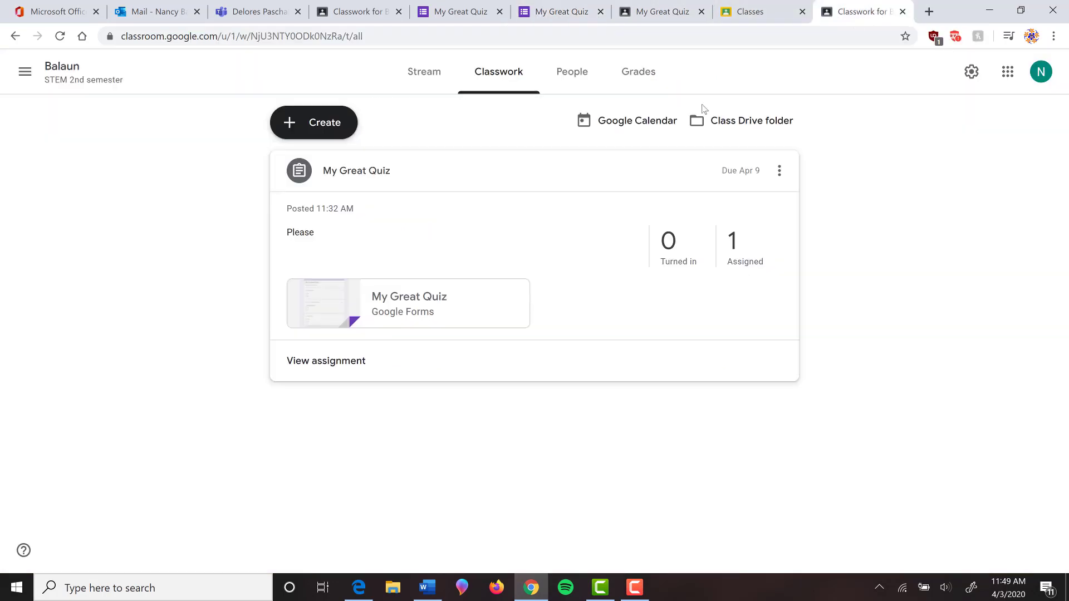
pyautogui.click(416, 314)
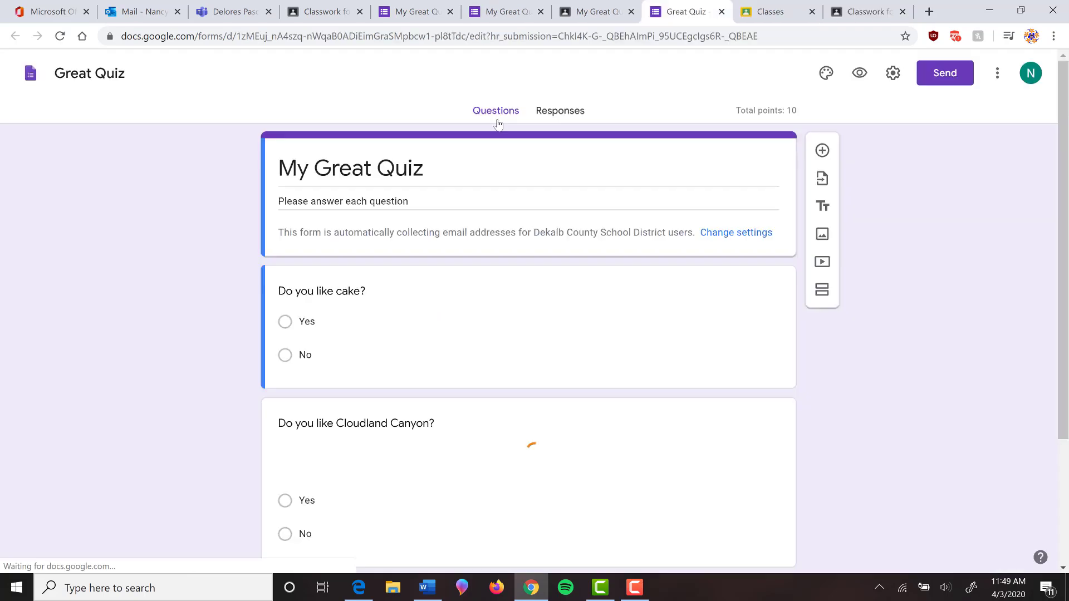
pyautogui.click(554, 115)
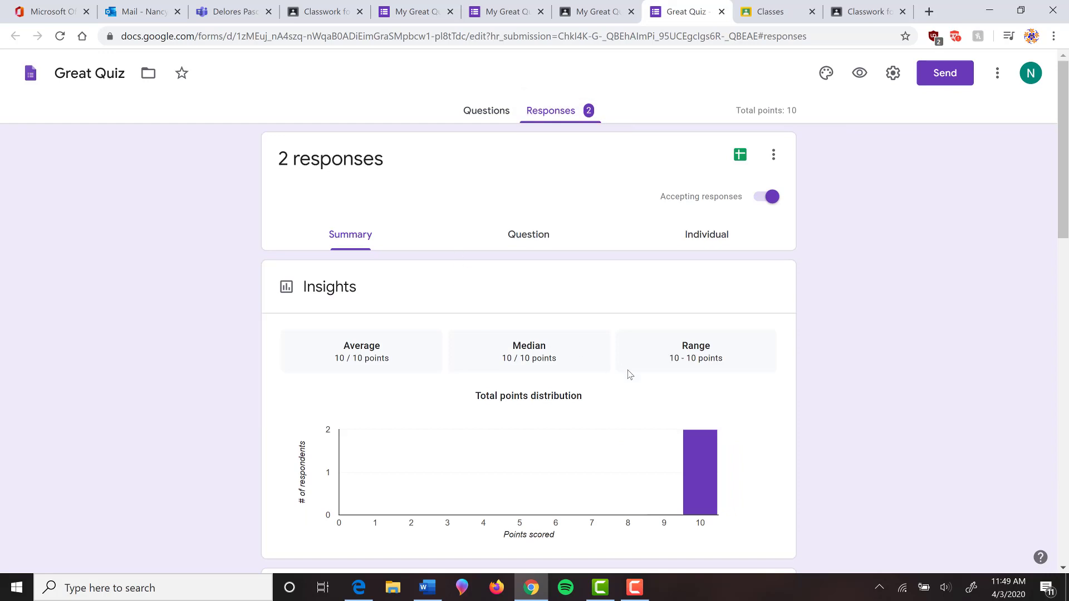
pyautogui.click(691, 238)
pyautogui.scroll(-9, 571, 344)
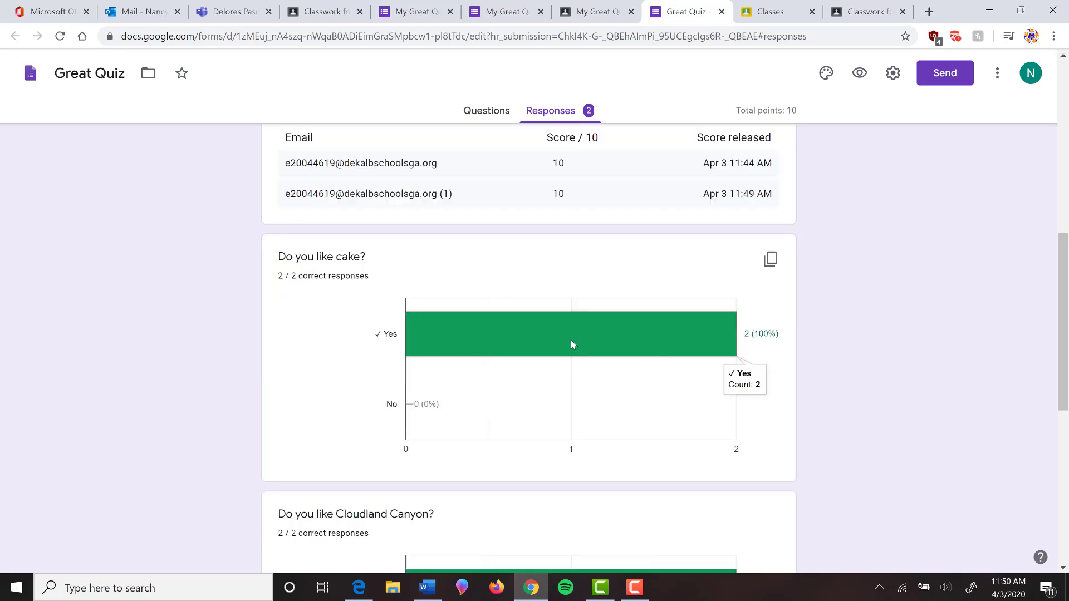
pyautogui.scroll(-5, 636, 344)
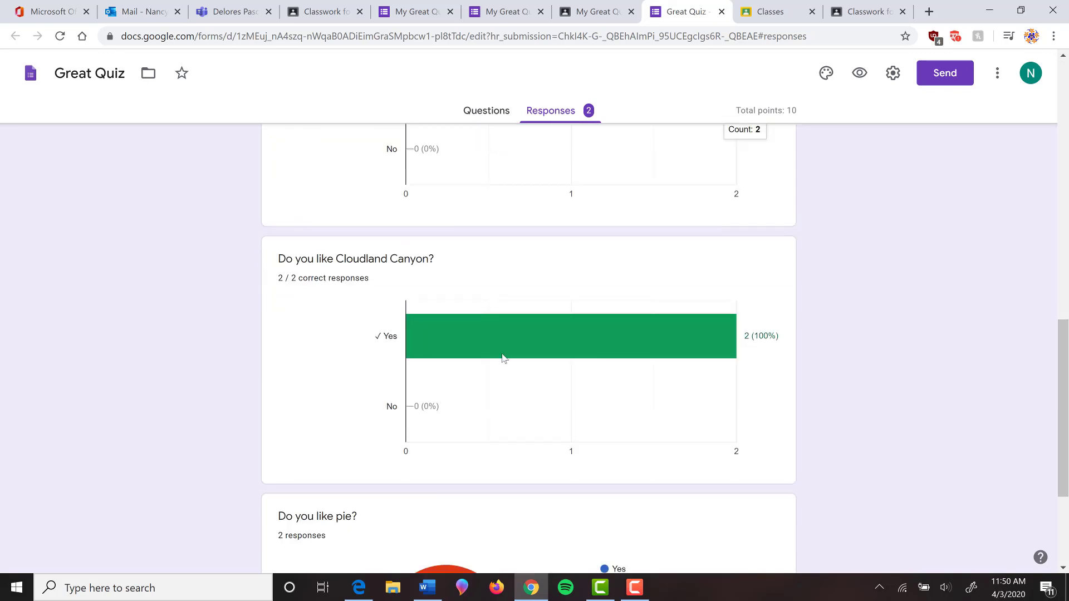
pyautogui.scroll(-4, 597, 363)
pyautogui.moveTo(464, 432)
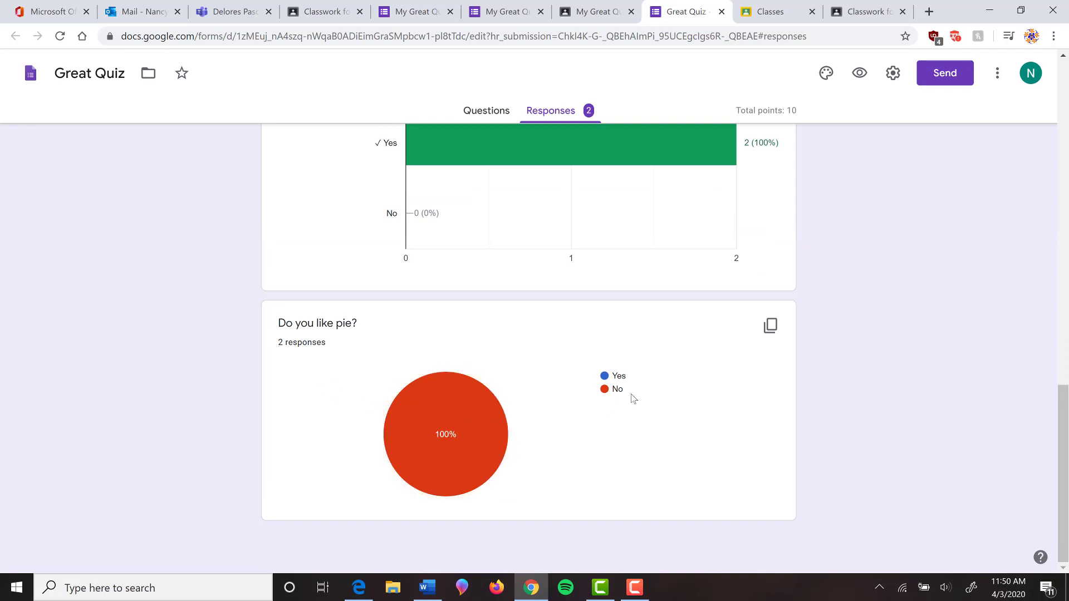
pyautogui.scroll(15, 633, 399)
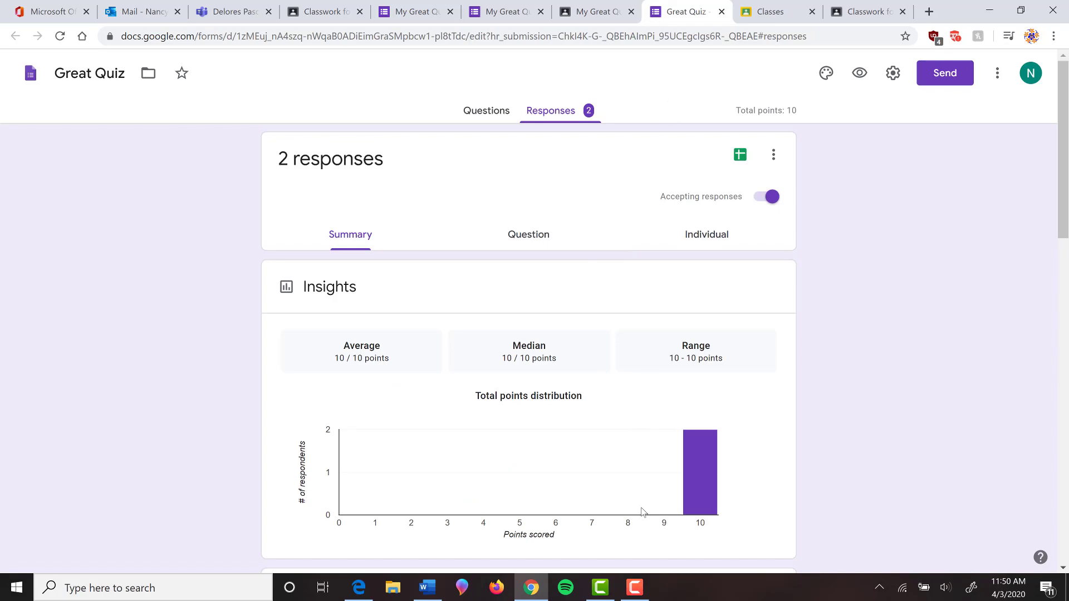